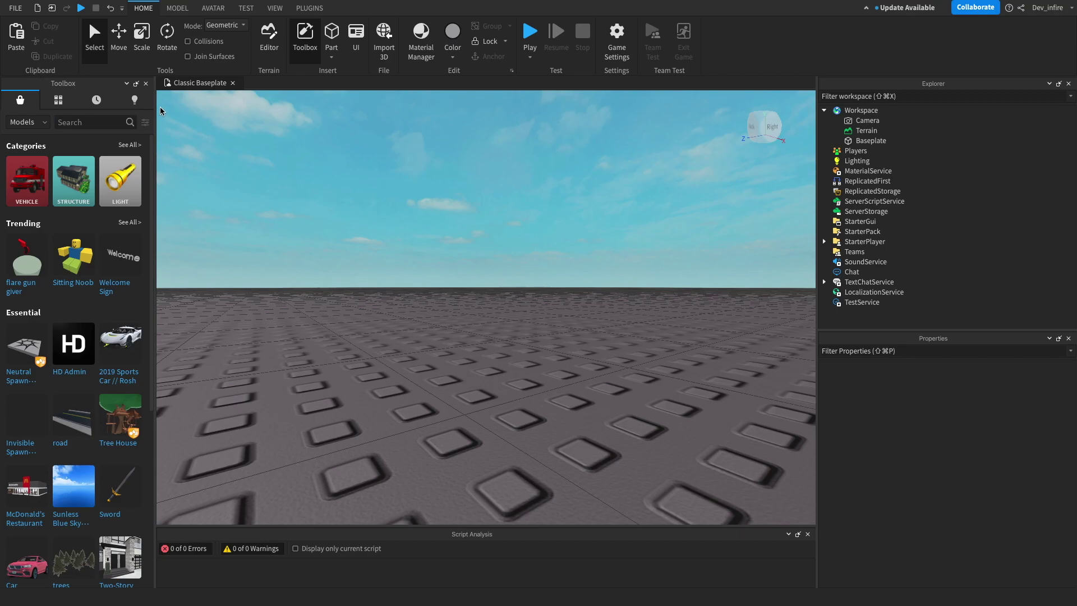
Step: Browse the Toolbox's recent models, own creations (including A Kill Wall), marketplace and inventory
click(97, 99)
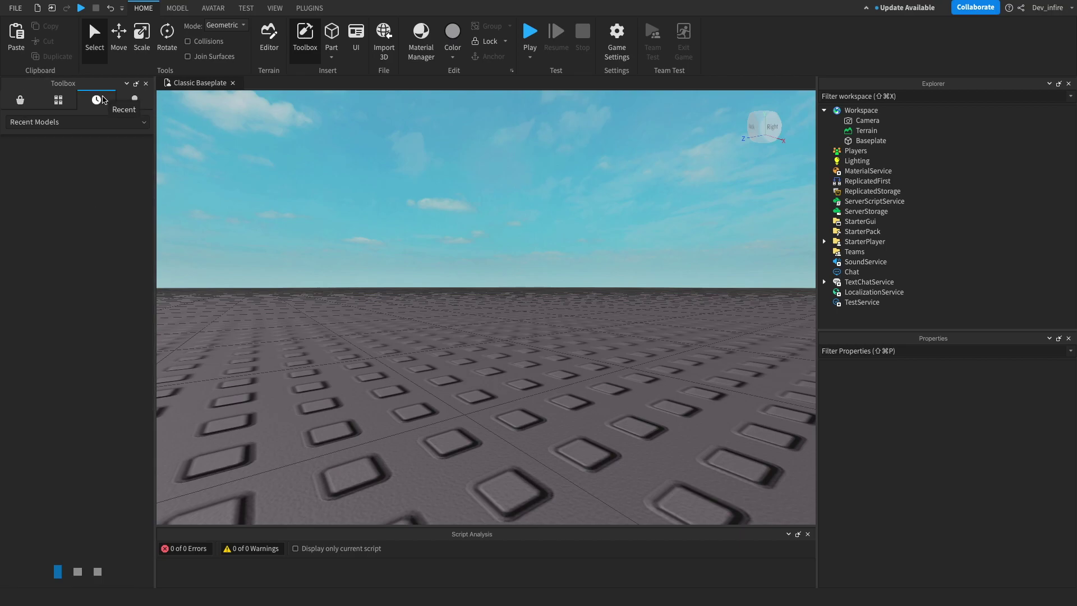
click(135, 101)
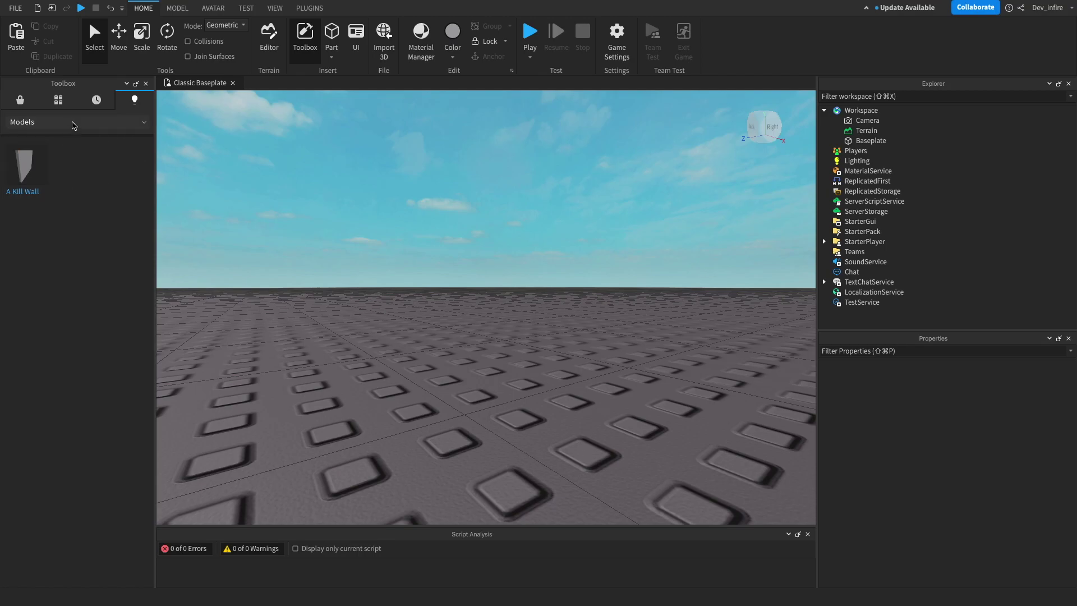
click(20, 100)
scroll(47, 210, down, 3)
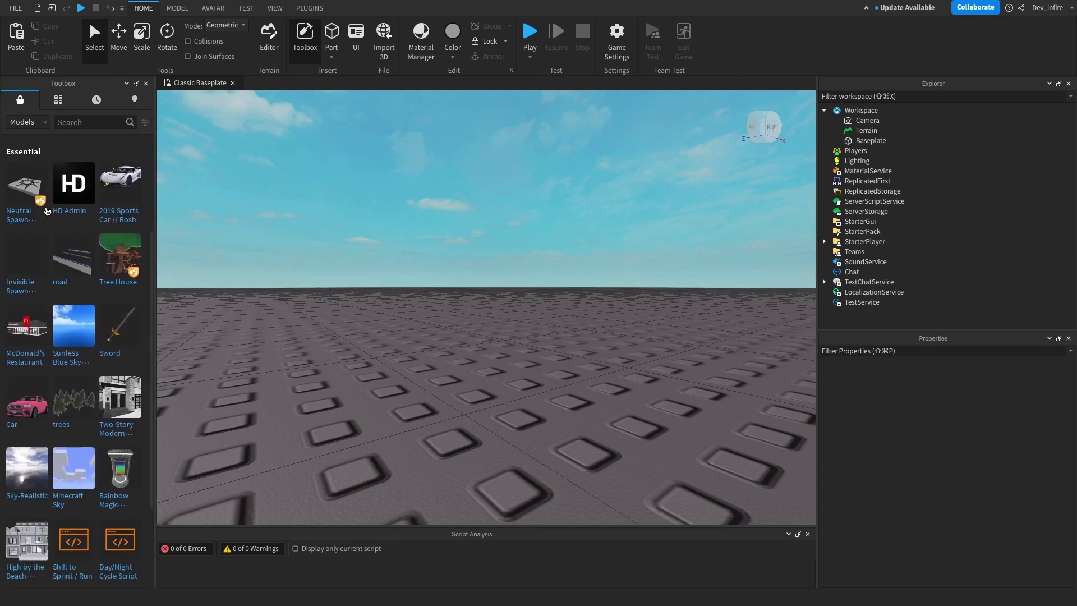
mouse_move(36, 246)
scroll(35, 246, up, 3)
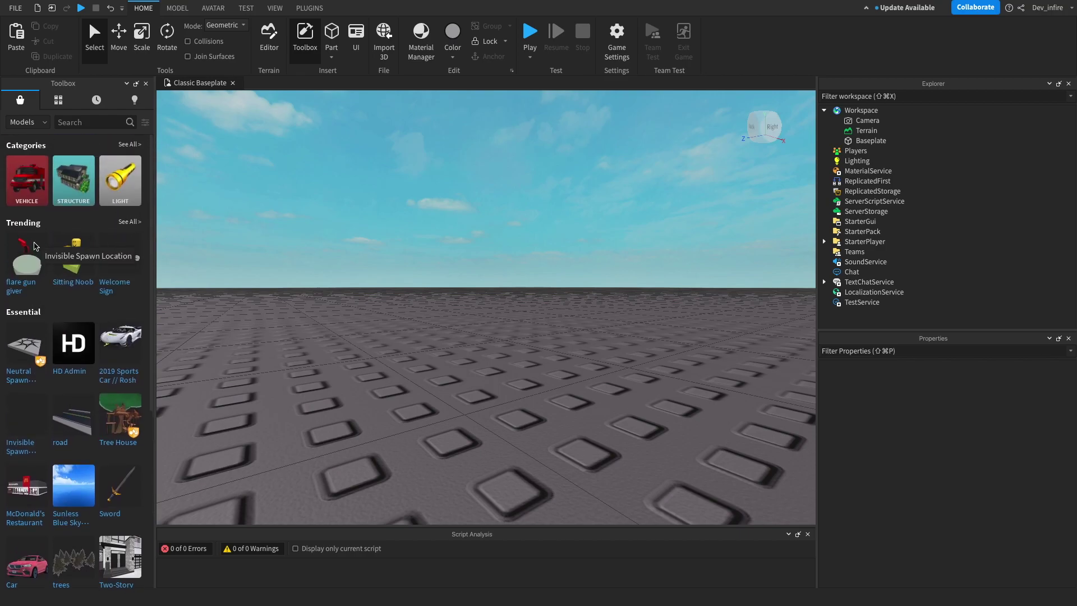
mouse_move(87, 271)
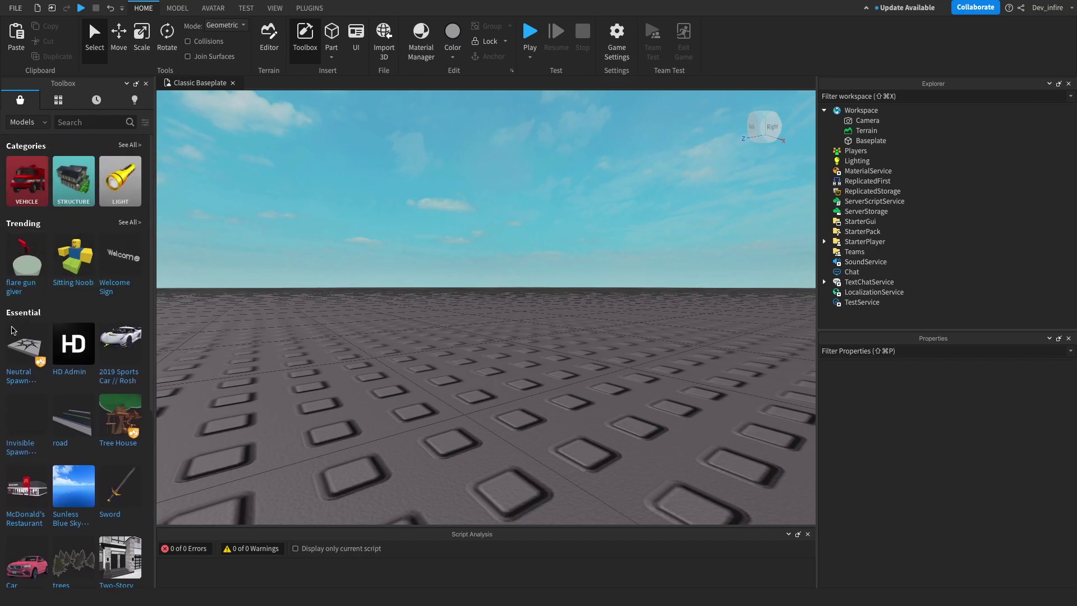
mouse_move(122, 351)
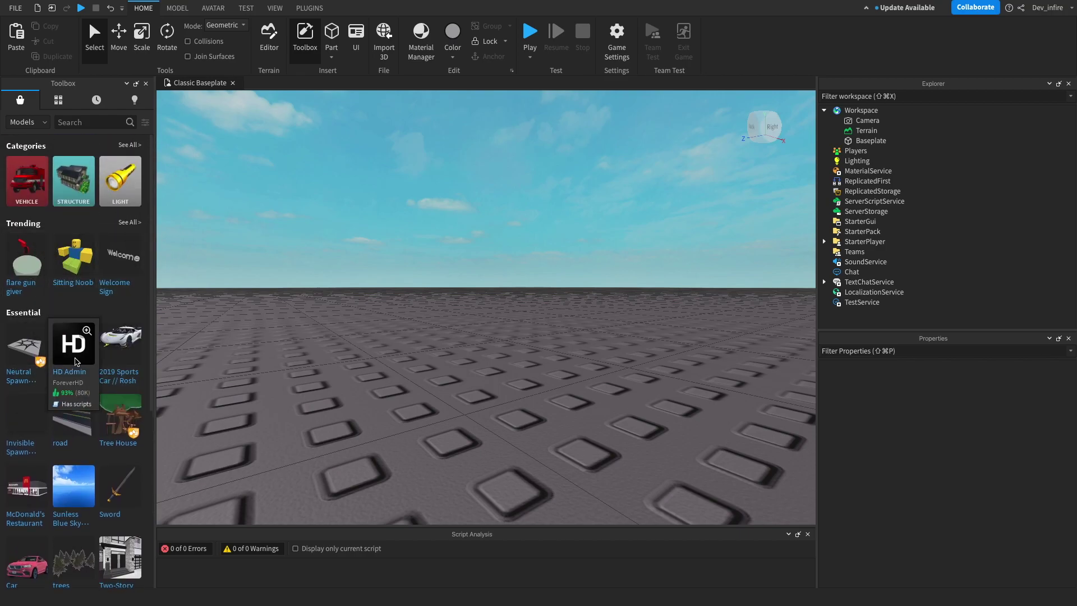
mouse_move(32, 359)
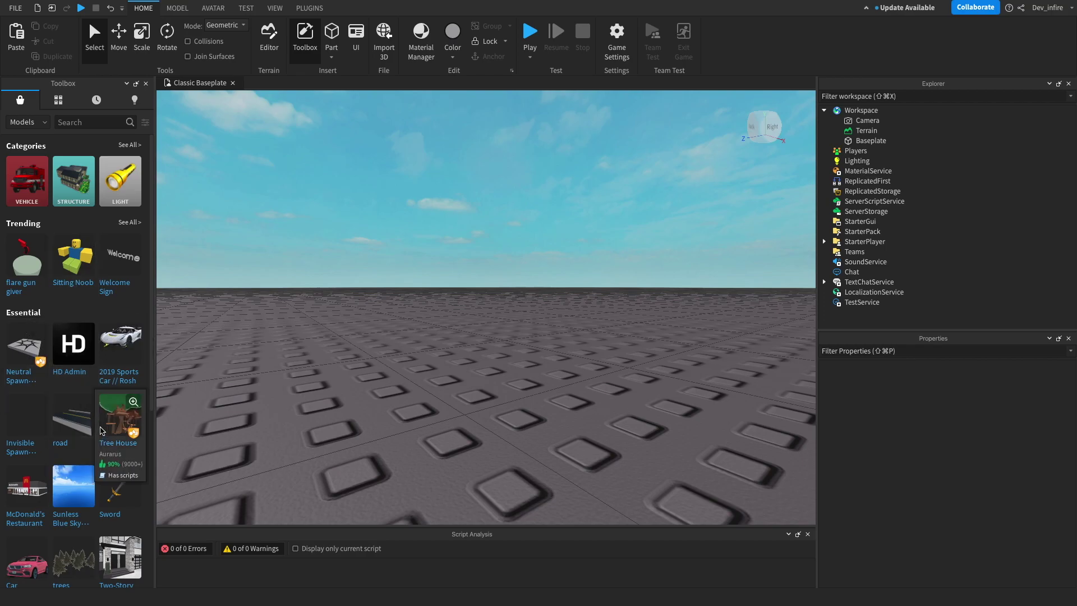
click(58, 100)
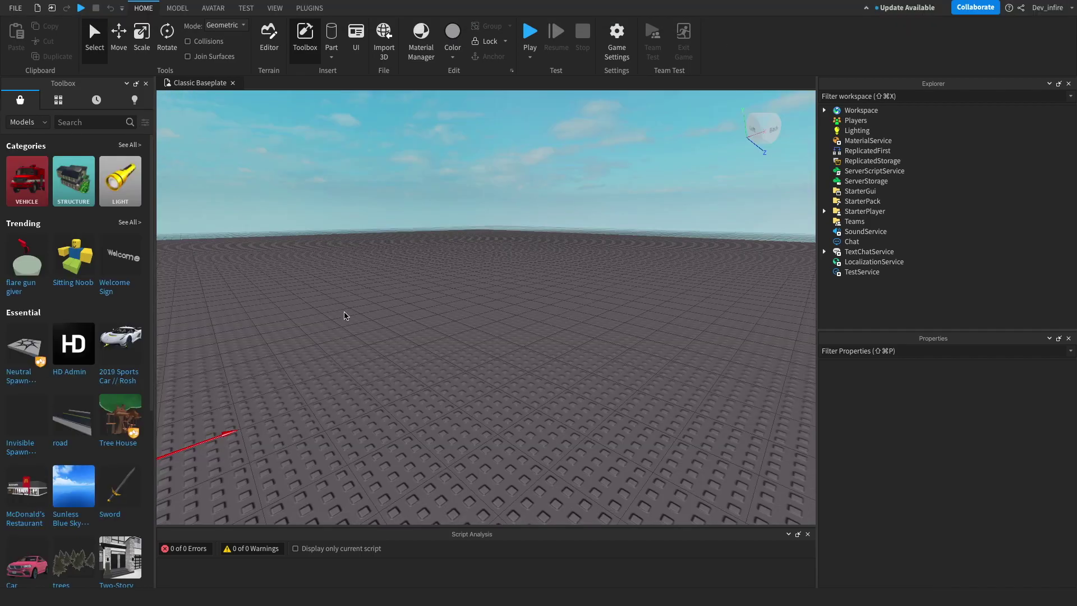
Step: Insert a new grey block part onto the baseplate
right_drag(360, 168, 330, 76)
click(331, 56)
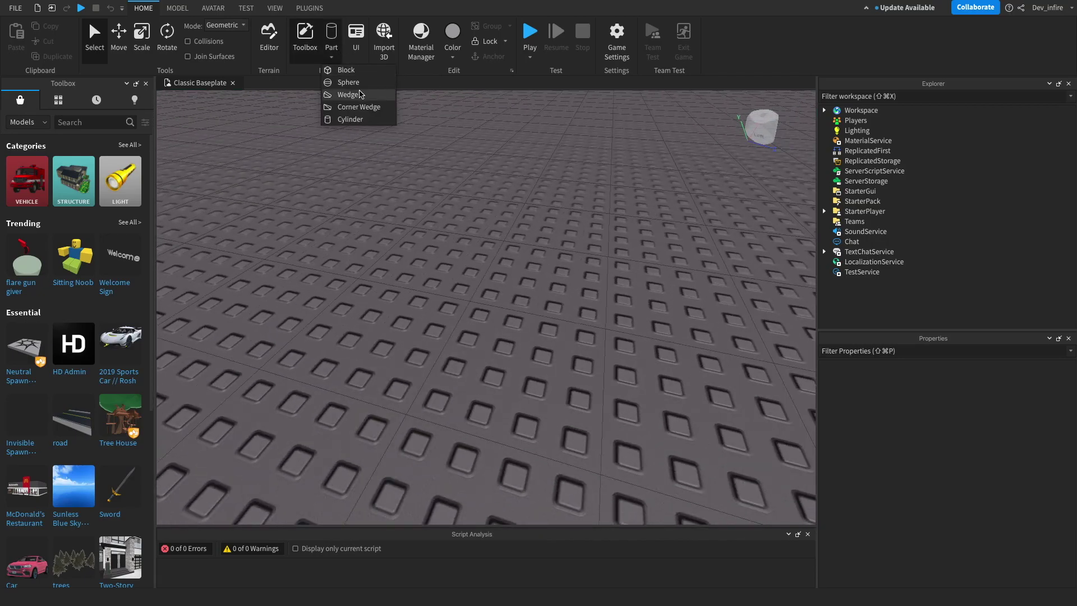
click(342, 68)
scroll(479, 225, up, 2)
scroll(480, 225, down, 3)
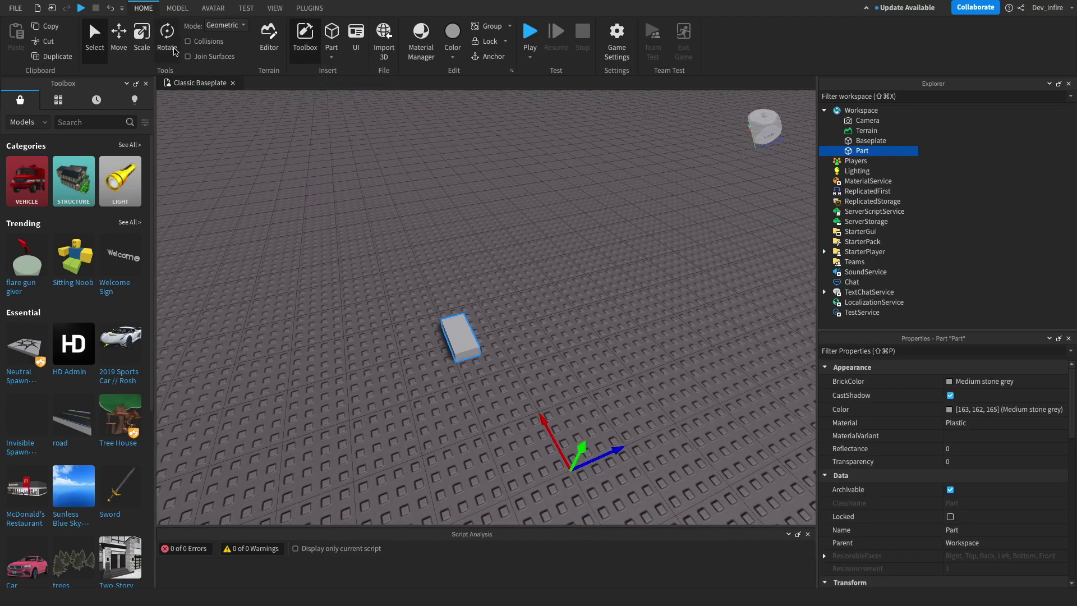
Step: Scale the block into a long, tall, wide wall standing on the baseplate
key(ctrl+3)
drag(511, 345, 487, 354)
drag(499, 312, 431, 189)
right_drag(431, 189, 569, 293)
scroll(568, 292, down, 8)
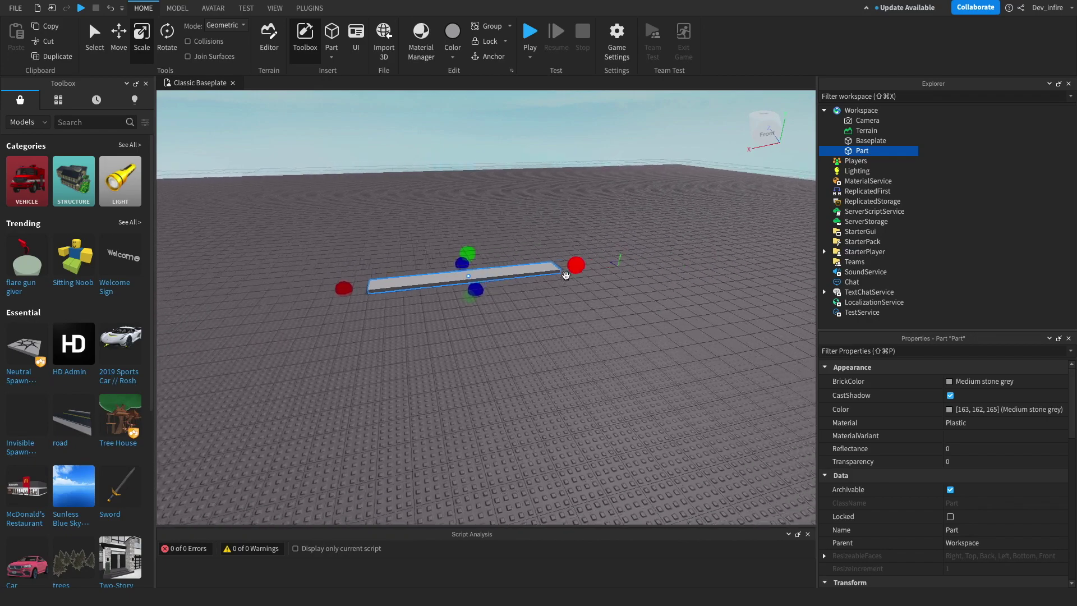
drag(469, 262, 467, 147)
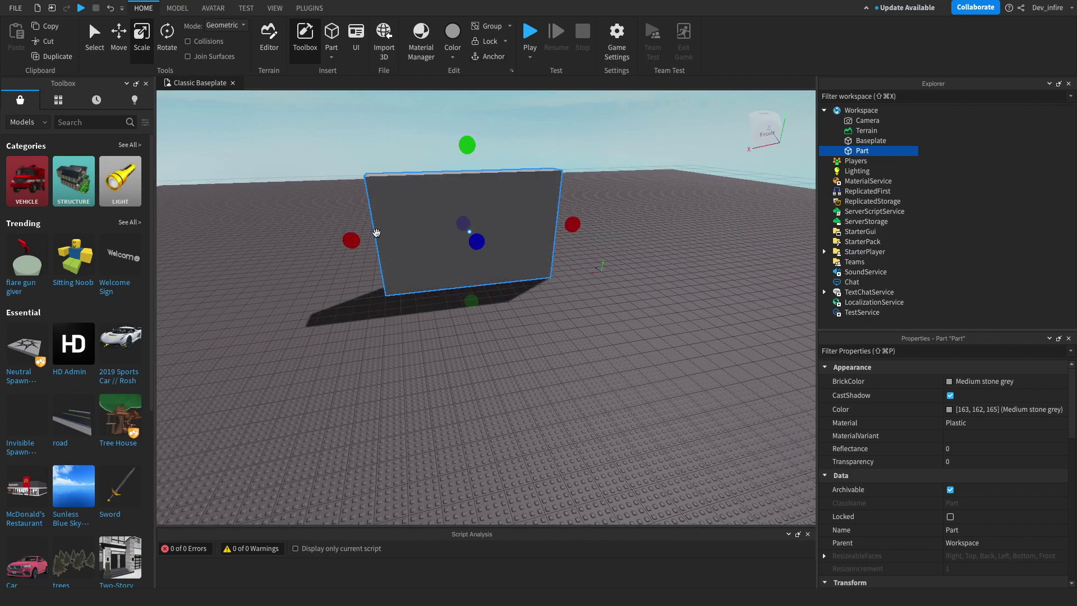
drag(351, 239, 91, 224)
scroll(512, 252, down, 10)
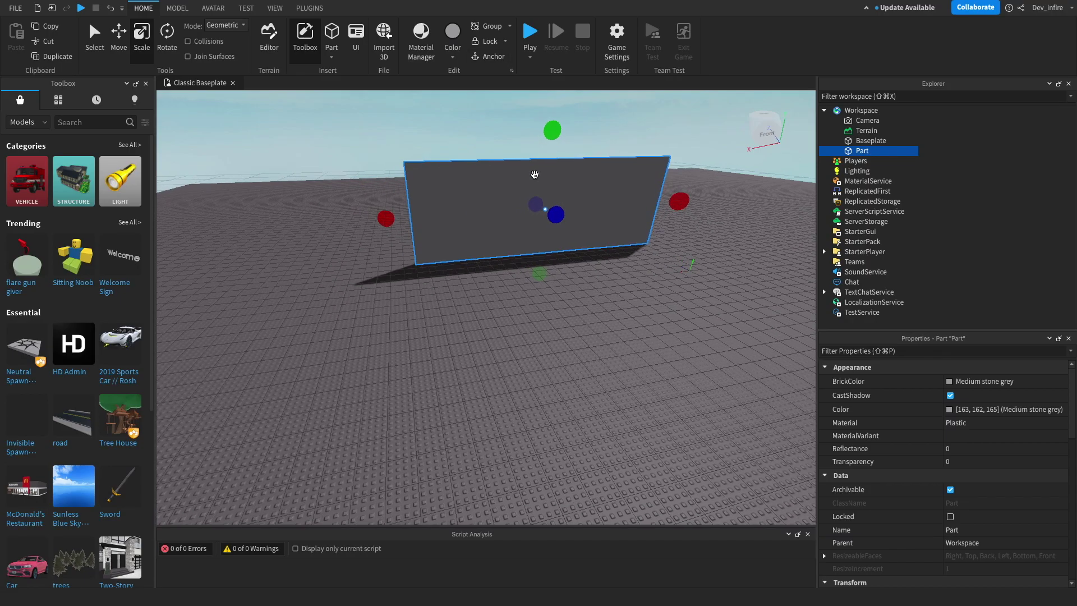
right_drag(536, 177, 621, 178)
Step: Group the wall Part into a new Model in Workspace (origin 39, 15.5, 27.5)
key(d)
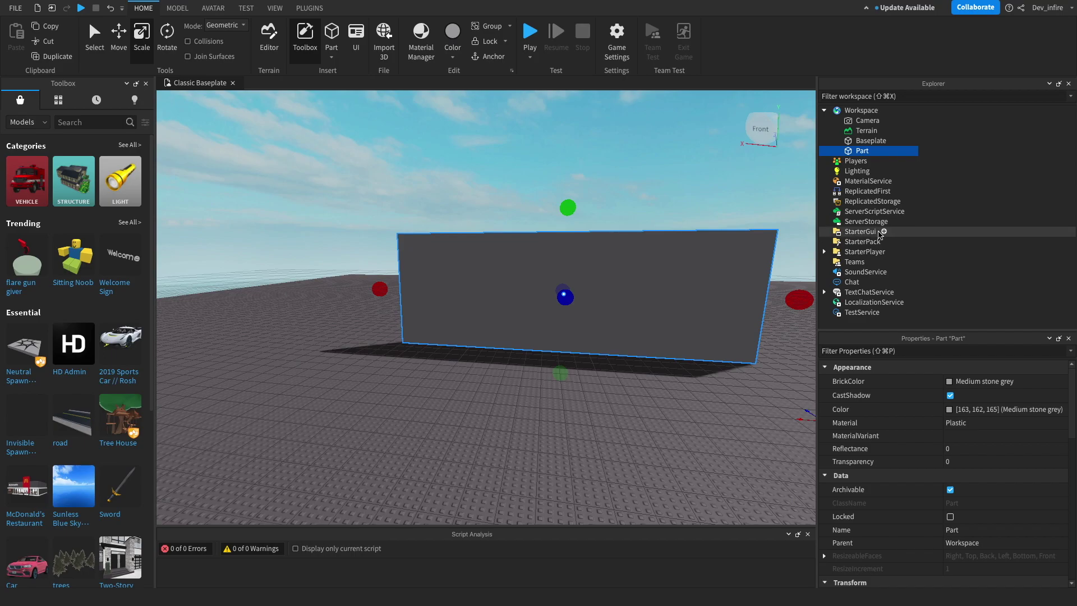
right_click(856, 153)
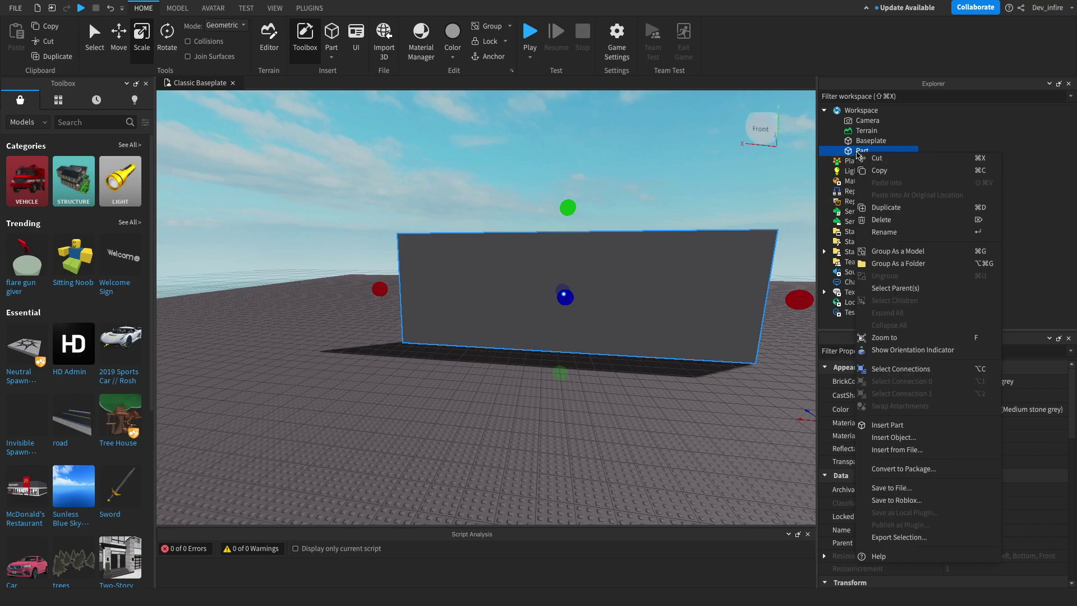
click(918, 257)
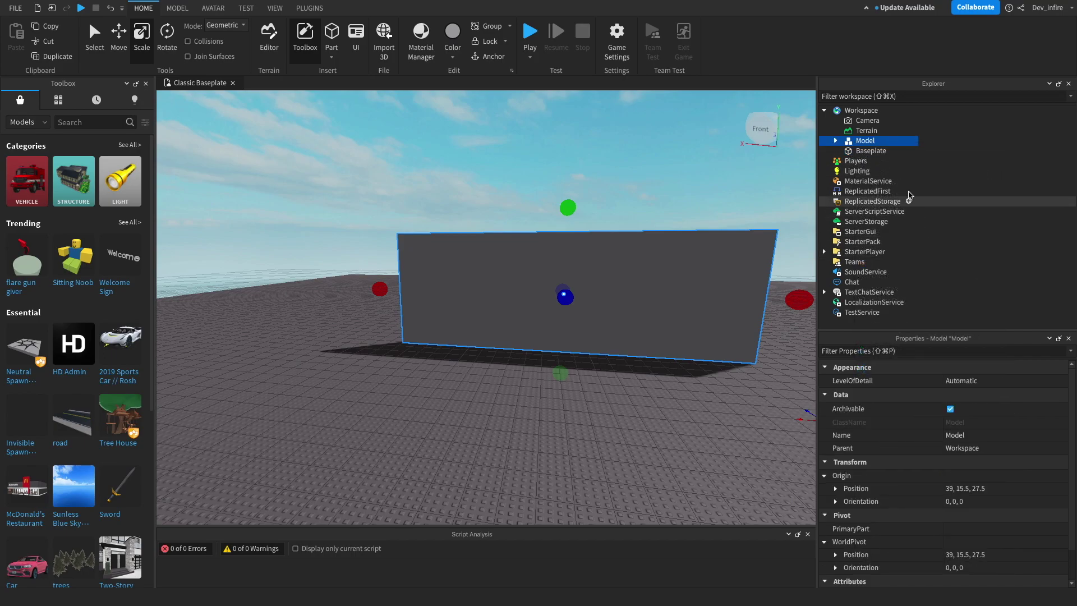
right_click(876, 144)
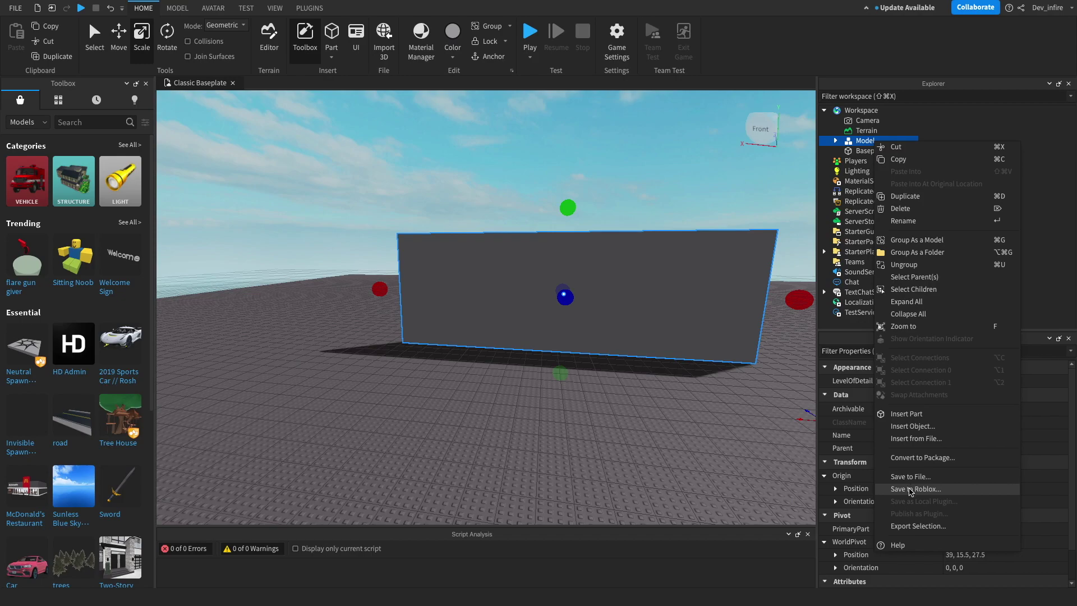
Step: Start Save to Roblox for the model and change the asset title from 'Model' to 'wall'
click(910, 489)
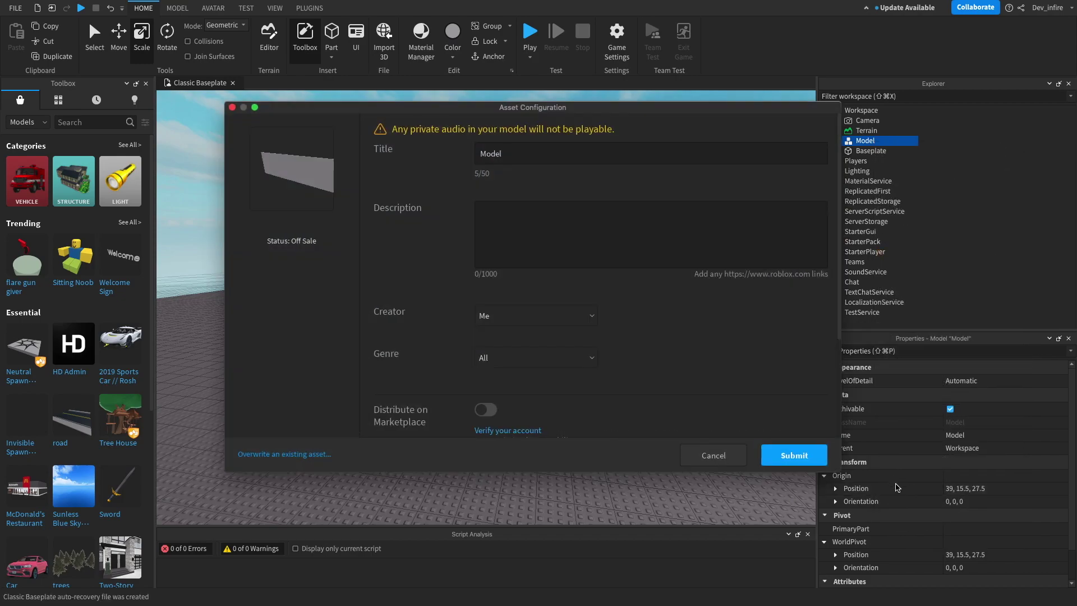
click(522, 153)
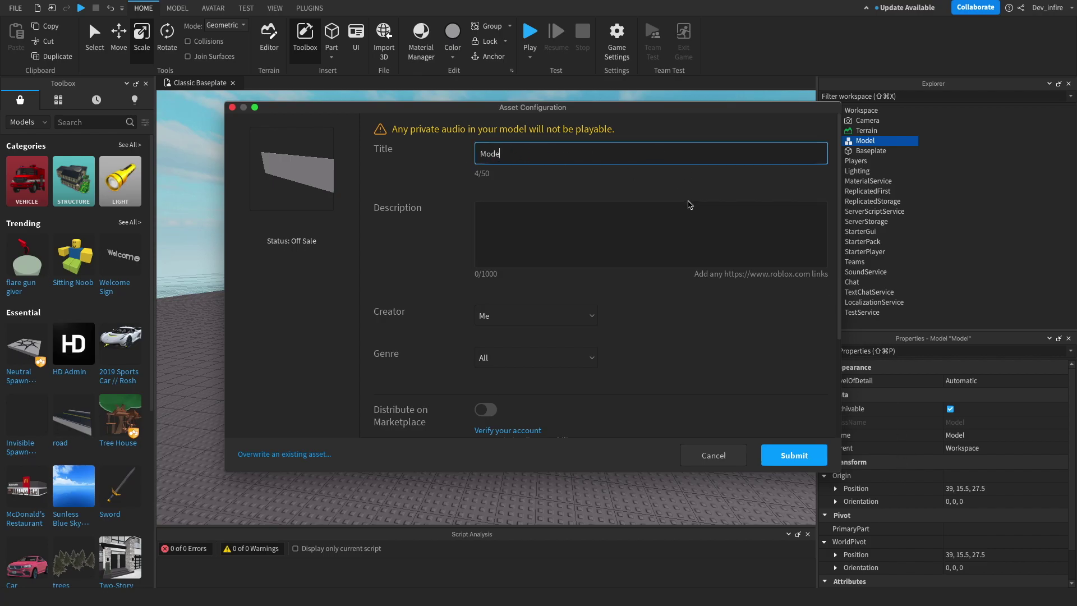
key(BackSpace)
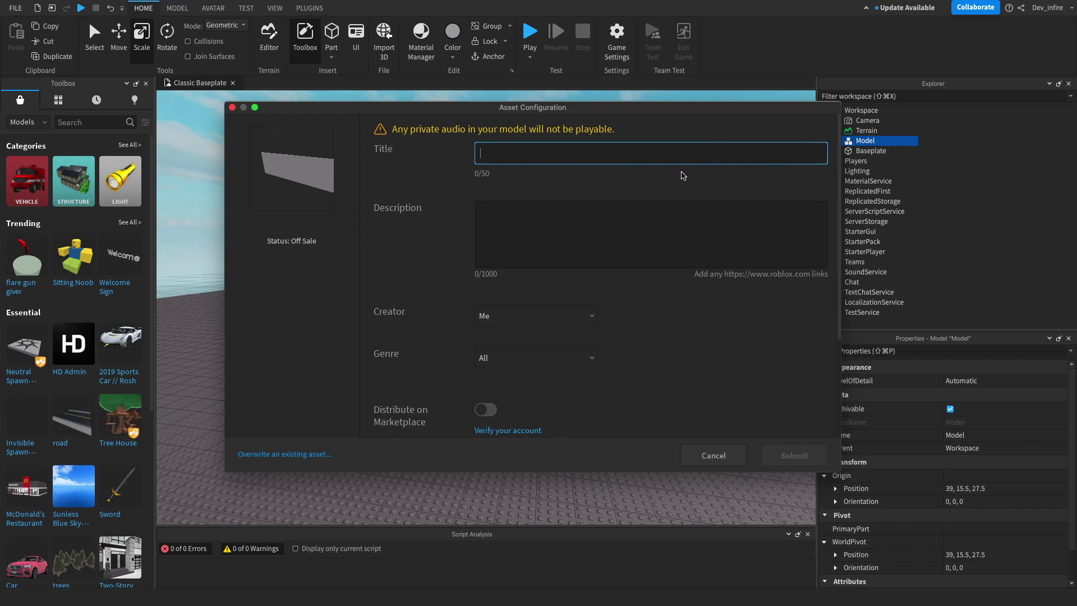
text(walll)
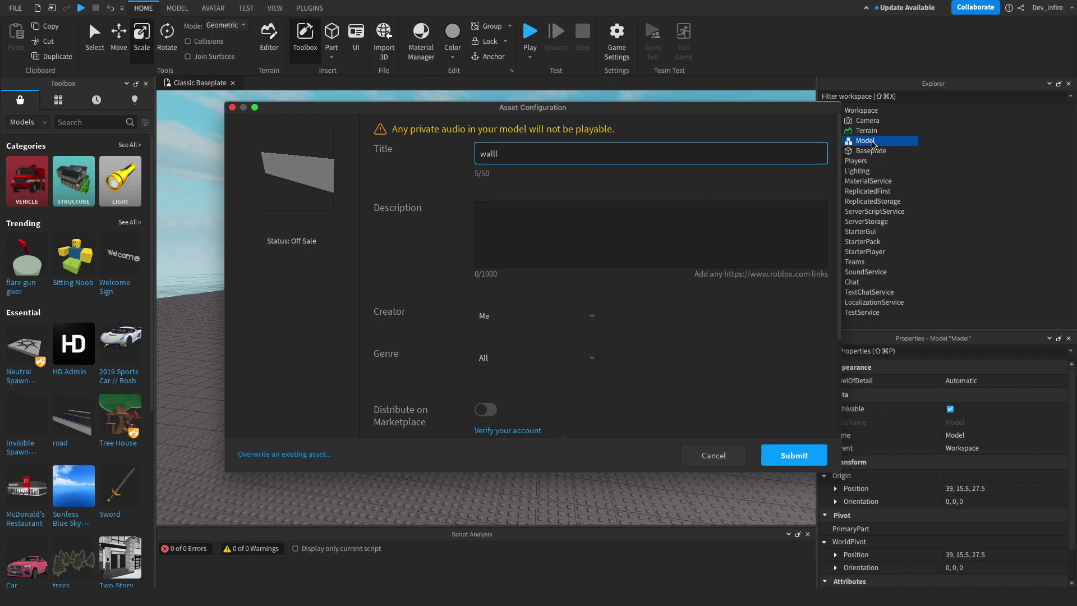
key(BackSpace)
click(691, 239)
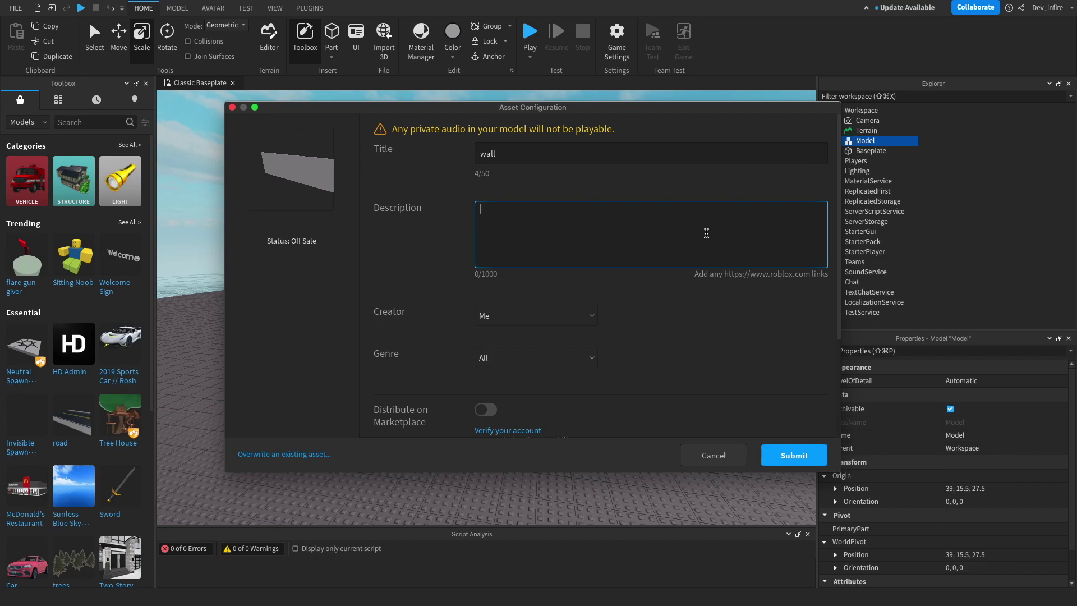
Step: Check the Creator and Genre dropdowns, leaving Creator as Me and Genre as All
scroll(705, 225, down, 3)
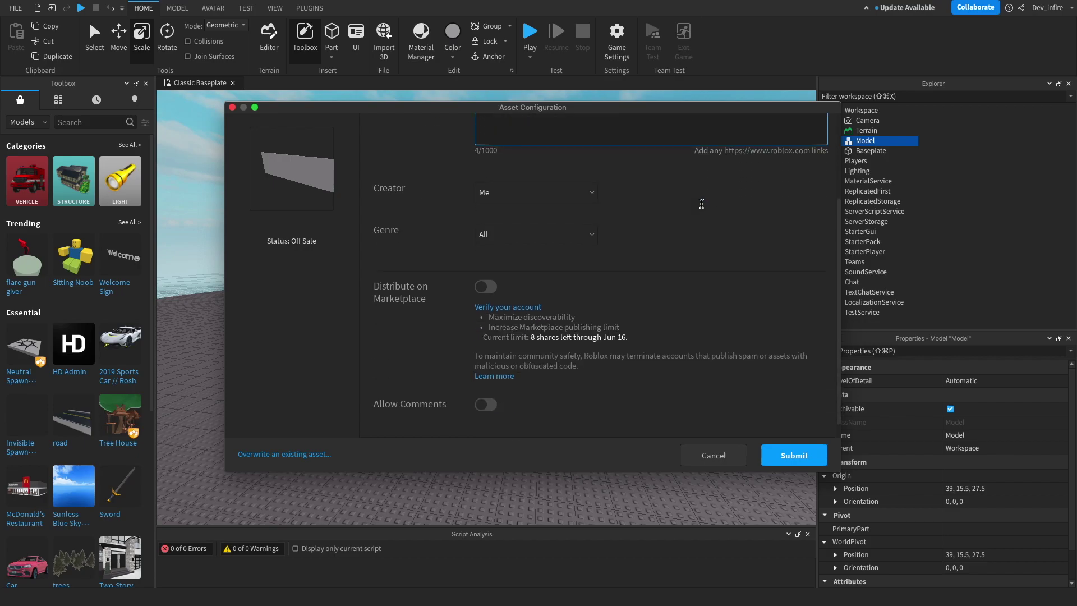
click(588, 175)
click(588, 177)
click(589, 176)
click(587, 176)
click(583, 178)
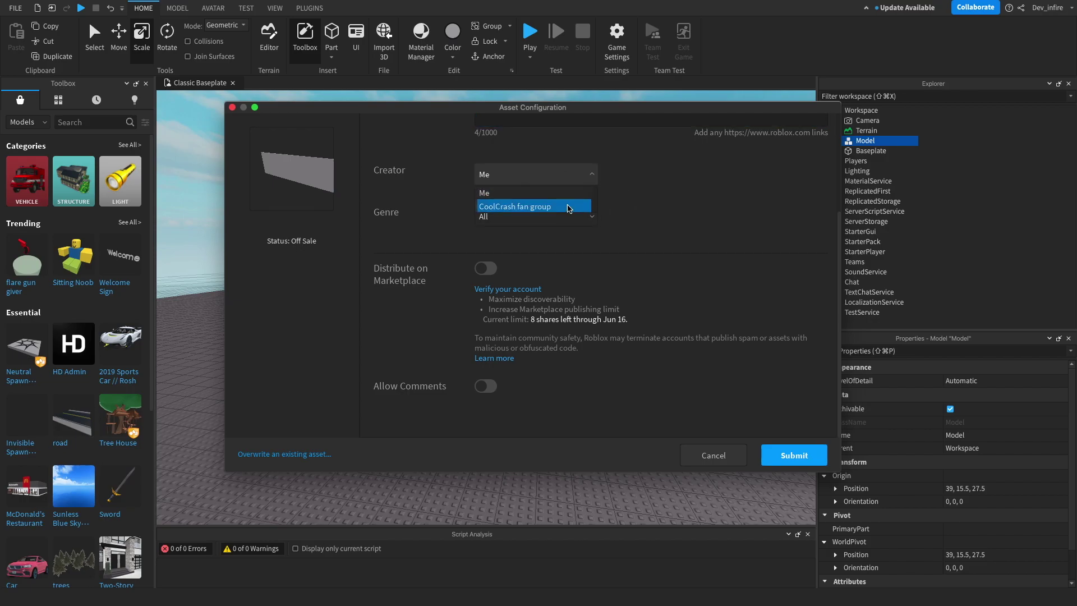
click(571, 177)
click(573, 178)
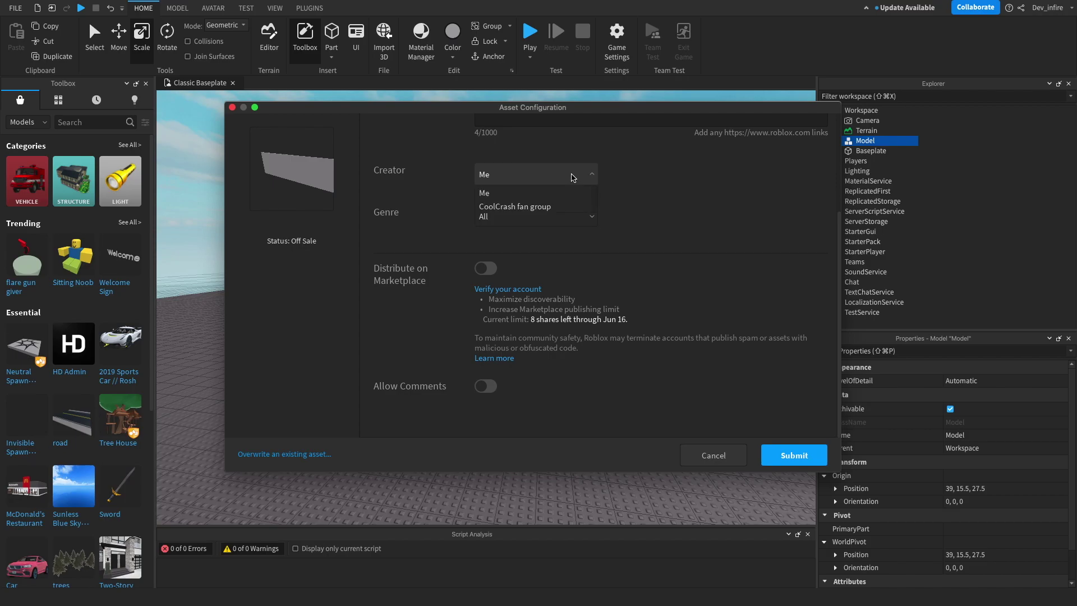
click(573, 178)
click(573, 178)
click(573, 177)
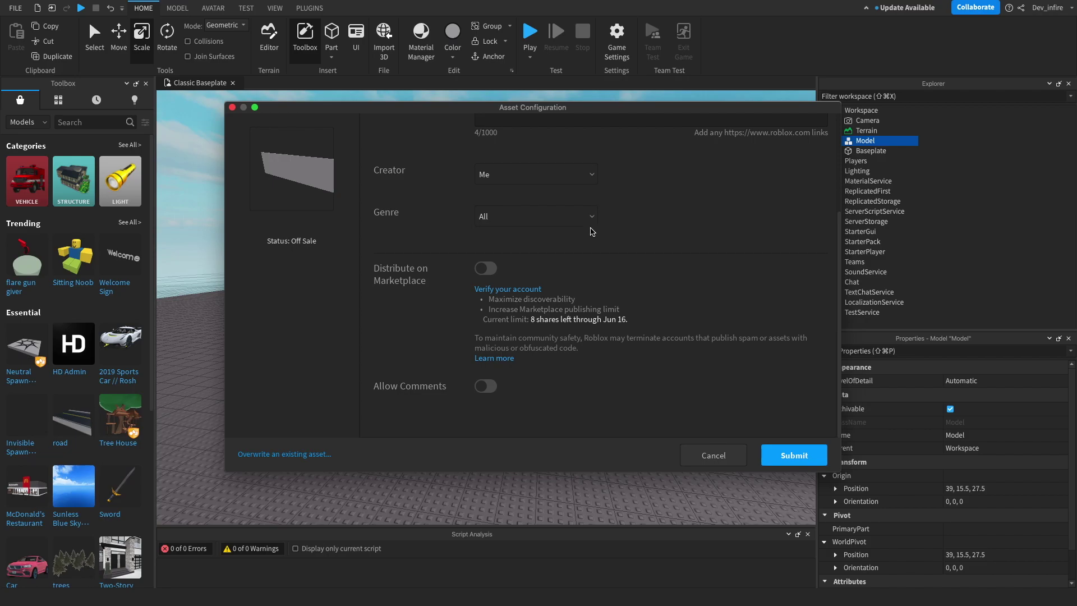
click(593, 225)
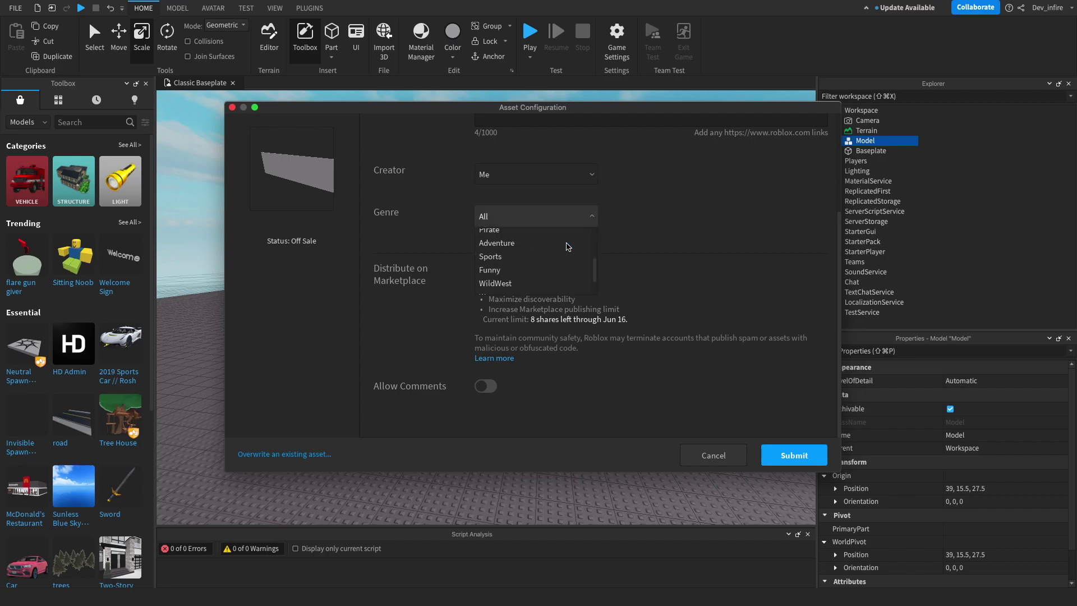
click(599, 218)
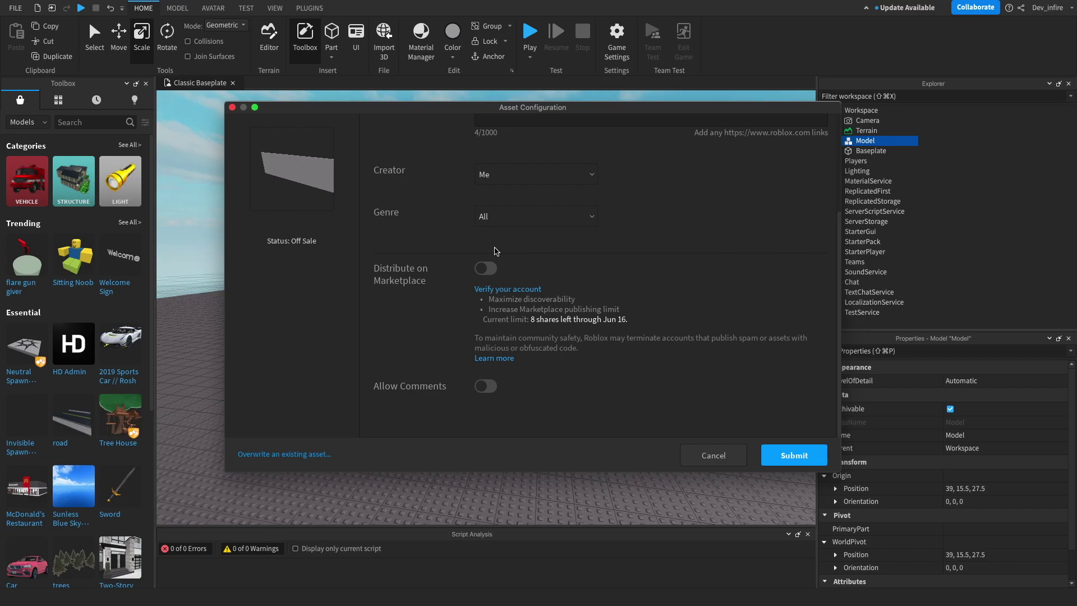
Step: Toggle marketplace distribution and comments, then cancel the dialog and discard all changes
click(483, 268)
click(484, 268)
click(490, 271)
click(481, 387)
click(484, 387)
scroll(490, 163, up, 3)
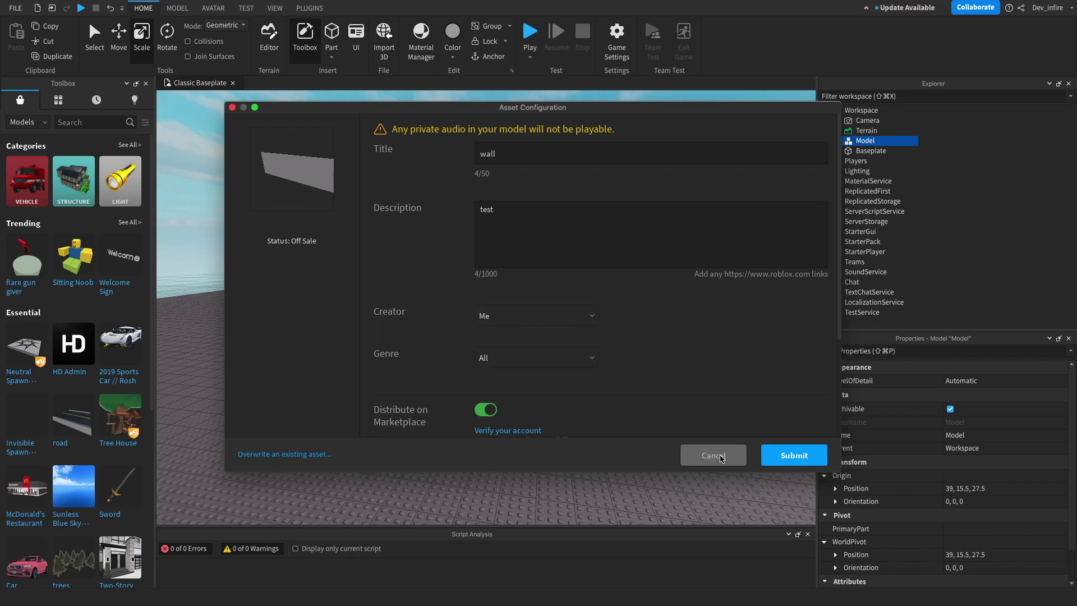
click(721, 457)
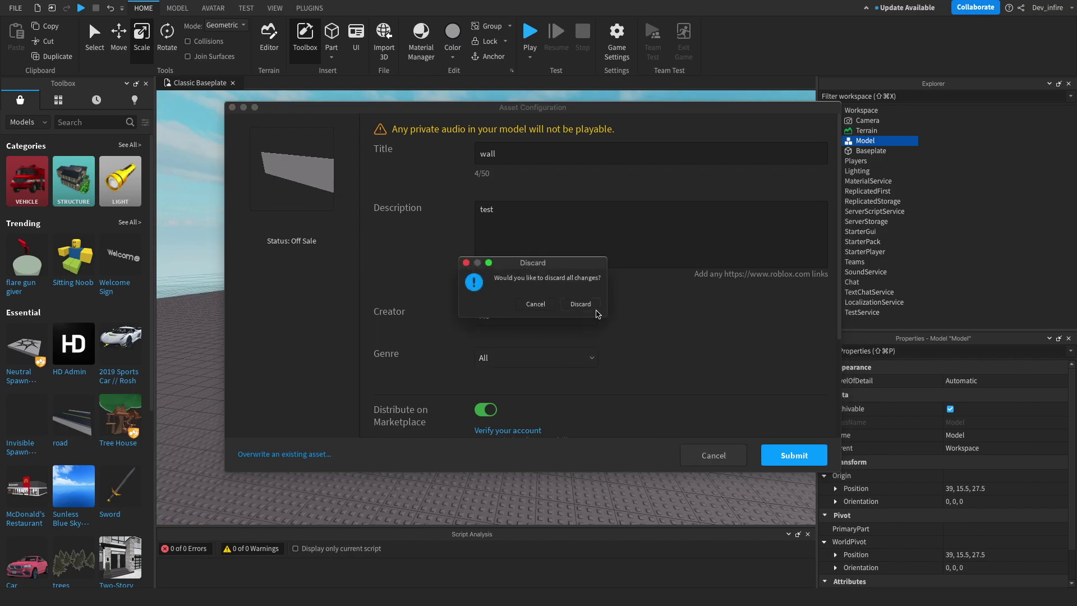
click(588, 305)
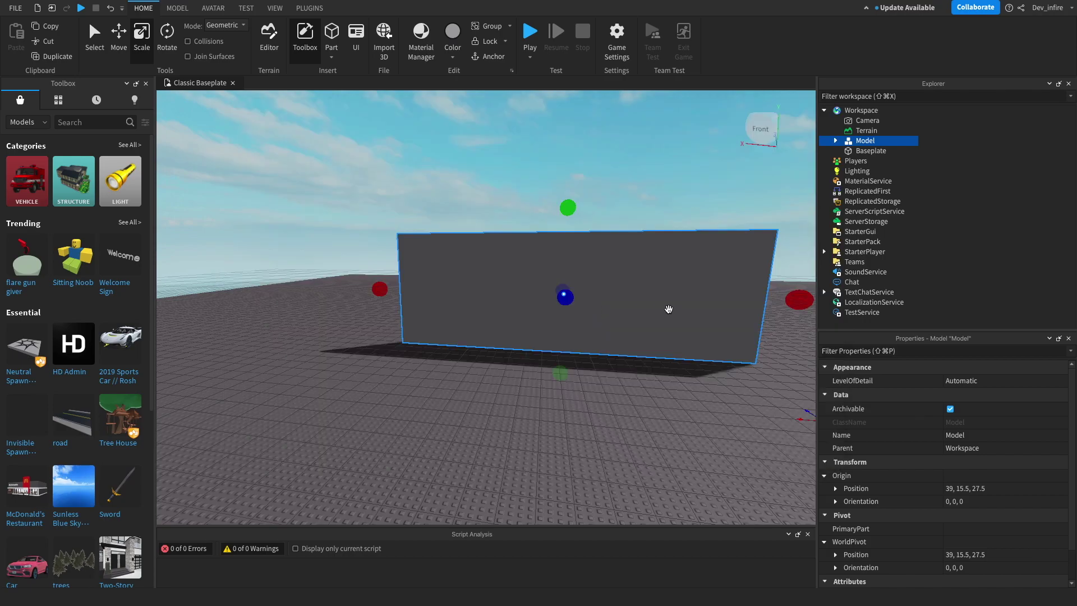
Step: Delete the wall model and clear the scene selection
key(Delete)
right_drag(565, 300, 550, 245)
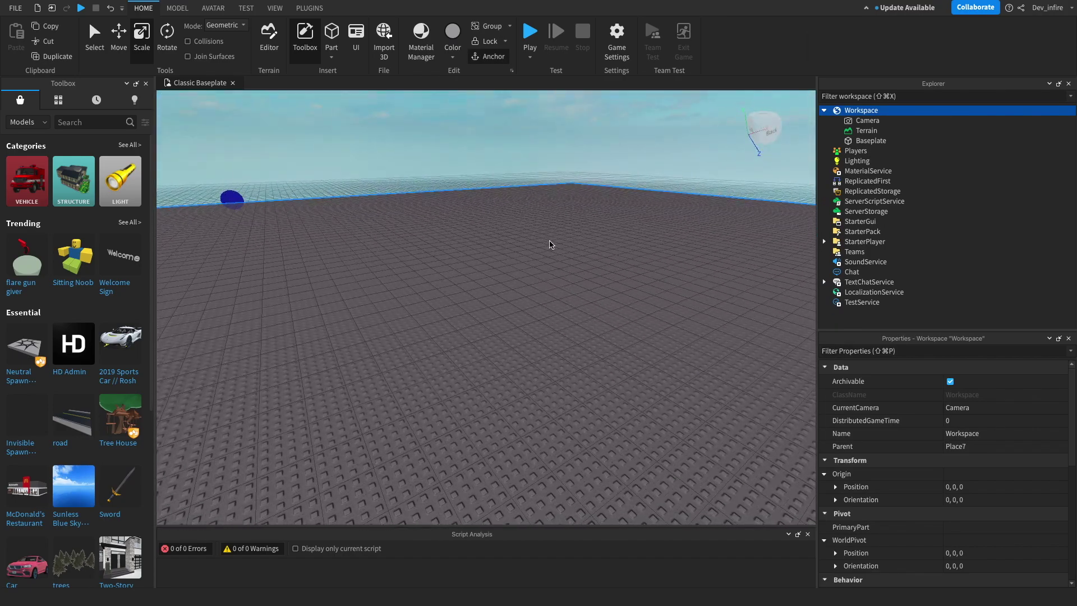
click(564, 248)
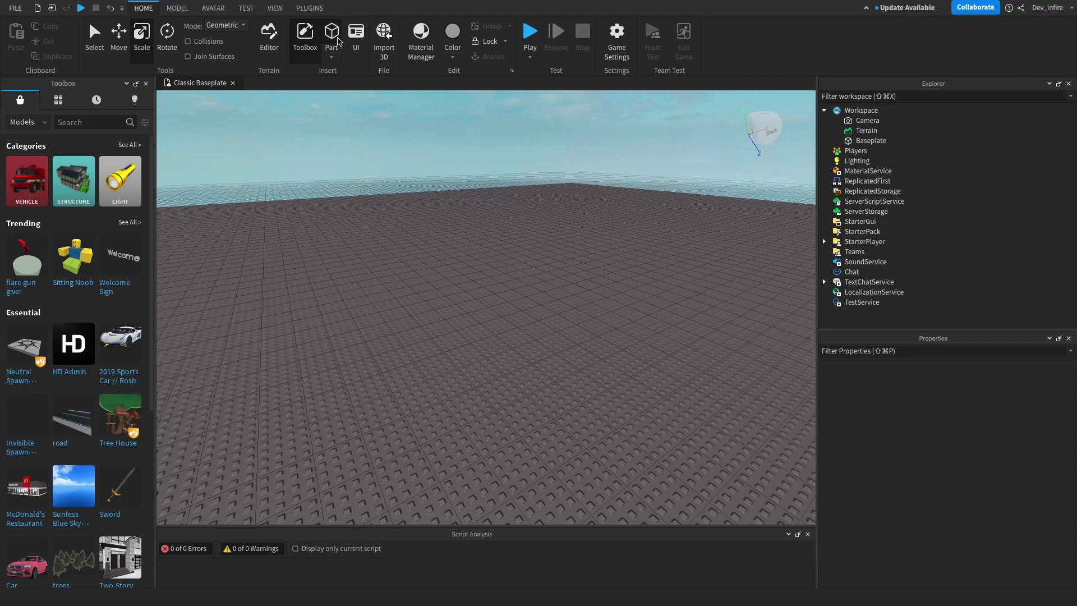
Step: Insert a new block part and scale it into a long slab
click(337, 41)
right_drag(273, 315, 471, 212)
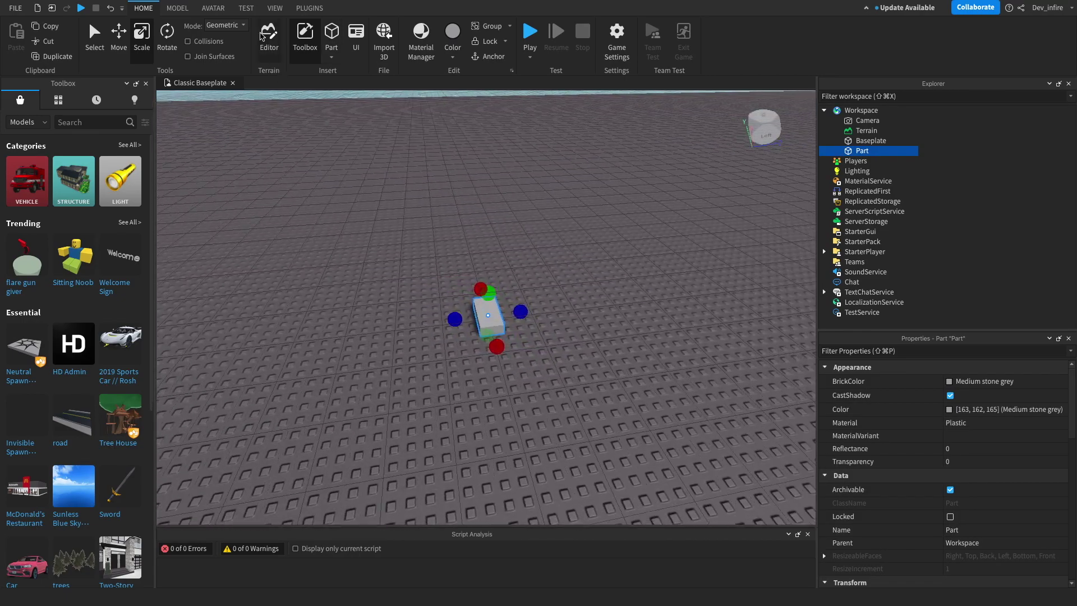
click(161, 45)
click(142, 45)
drag(521, 327, 670, 313)
right_drag(670, 313, 567, 279)
Step: Playtest with F5, walk the avatar into the slab, then stop the test
key(F5)
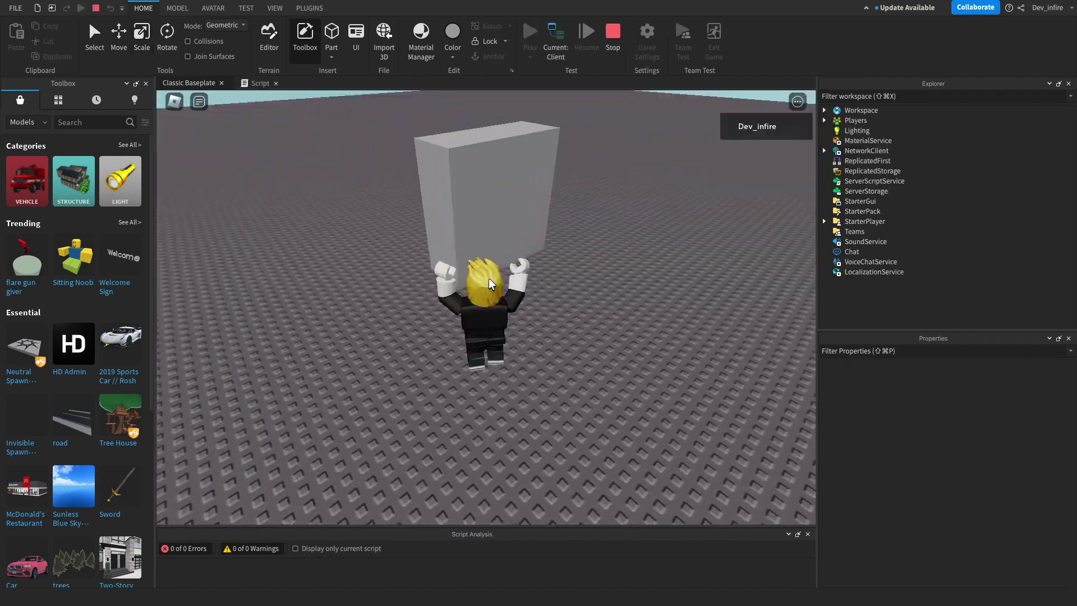
key(a)
key(w)
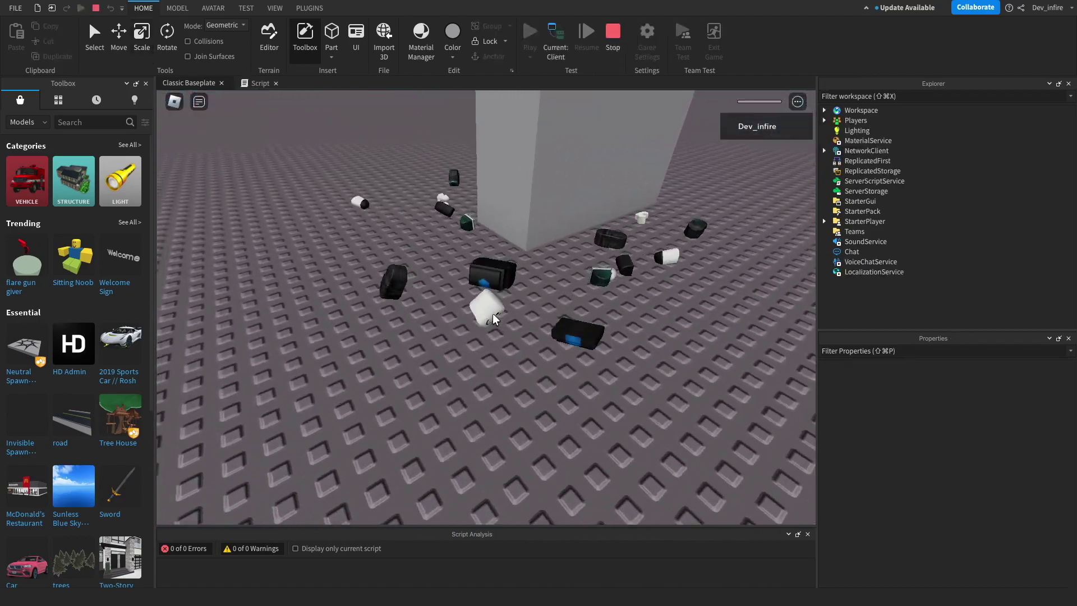
click(613, 40)
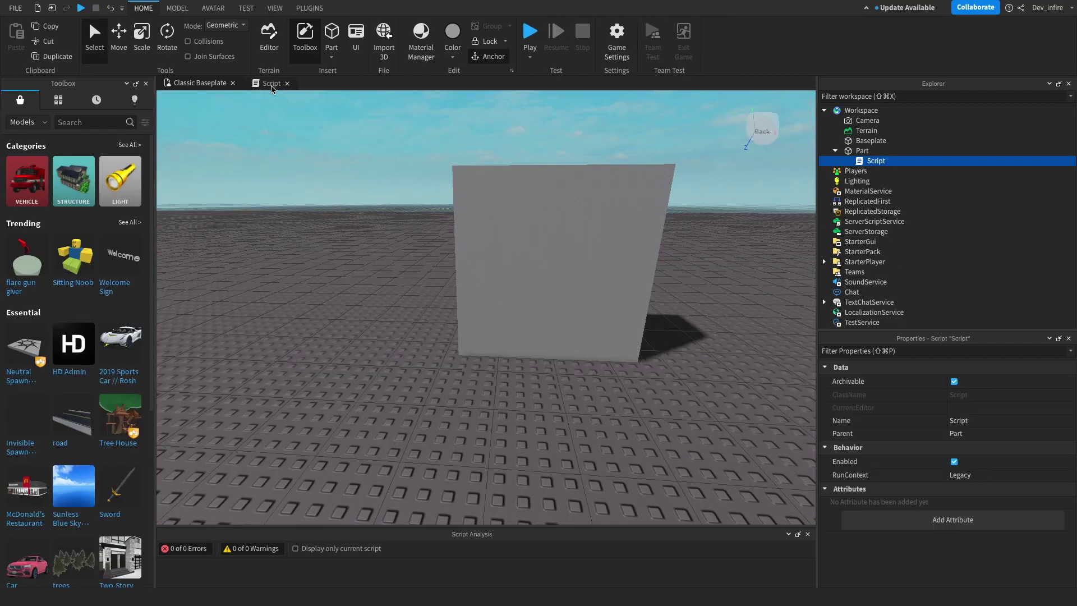
Step: Make line 6's humanoid.Health value a huge negative number from a long digit string
click(272, 83)
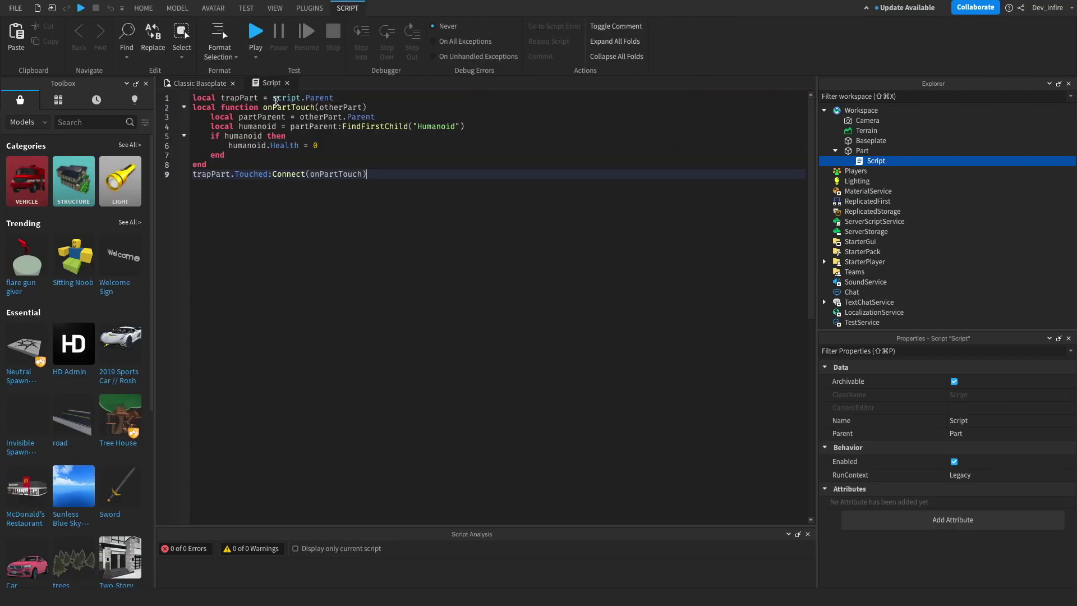
click(326, 144)
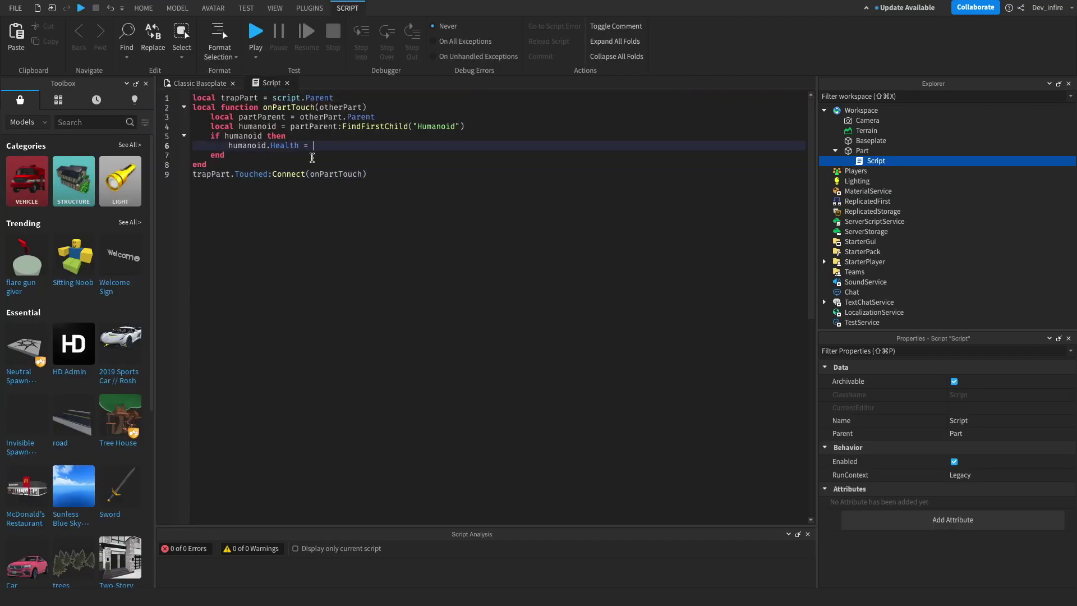
text(6589489239470239439478937485776567456347678)
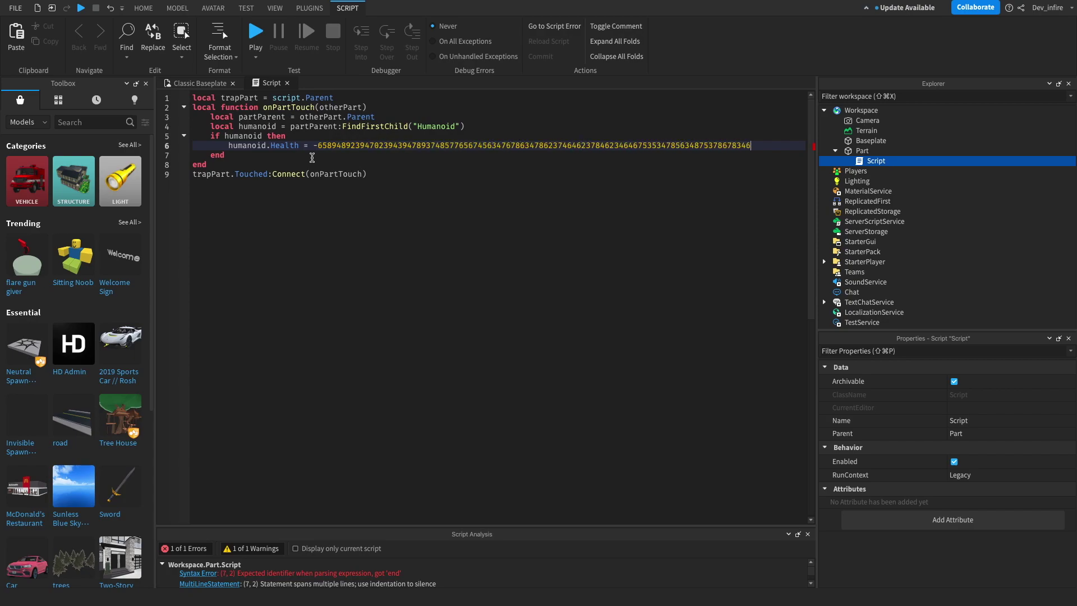
text(634785637856345634785378563478563475634785634)
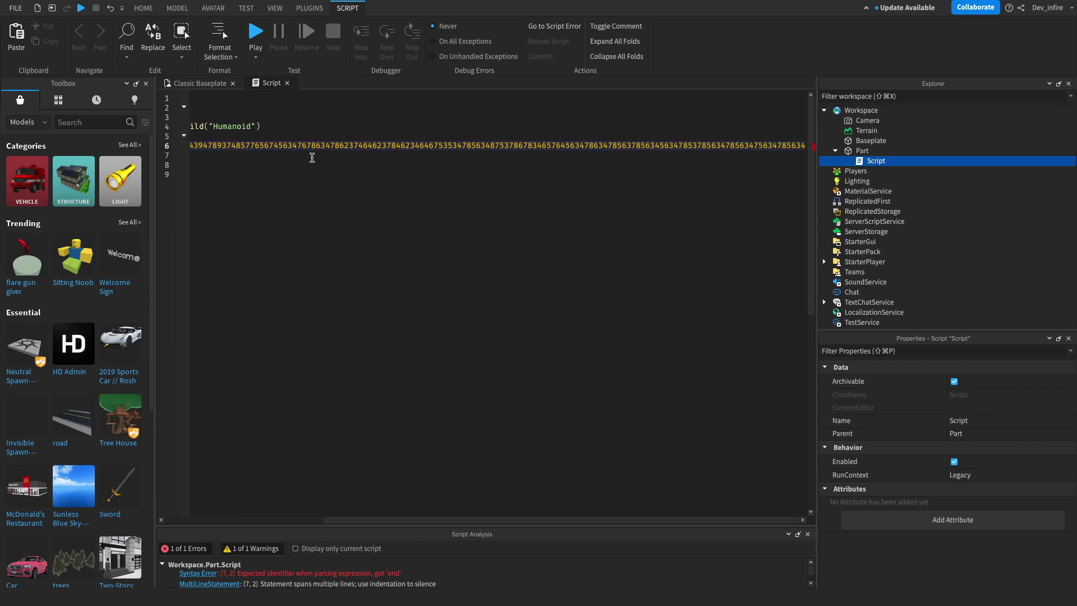
text(786478567834567565634786347856347856347)
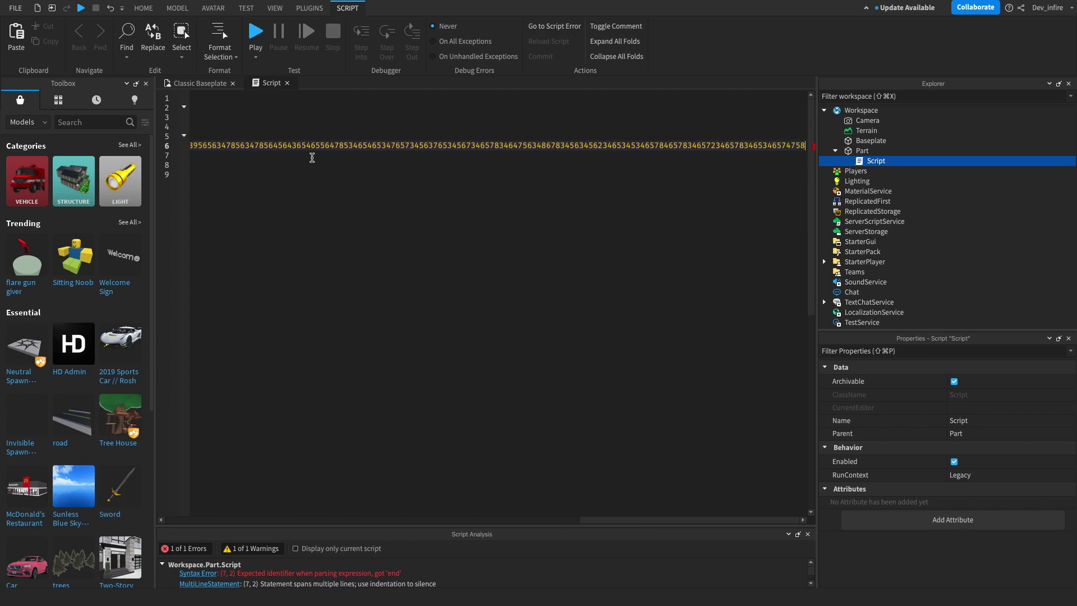
click(200, 83)
Step: Flatten the part into a thin sheet by dragging its top scale handle down
drag(516, 144, 531, 321)
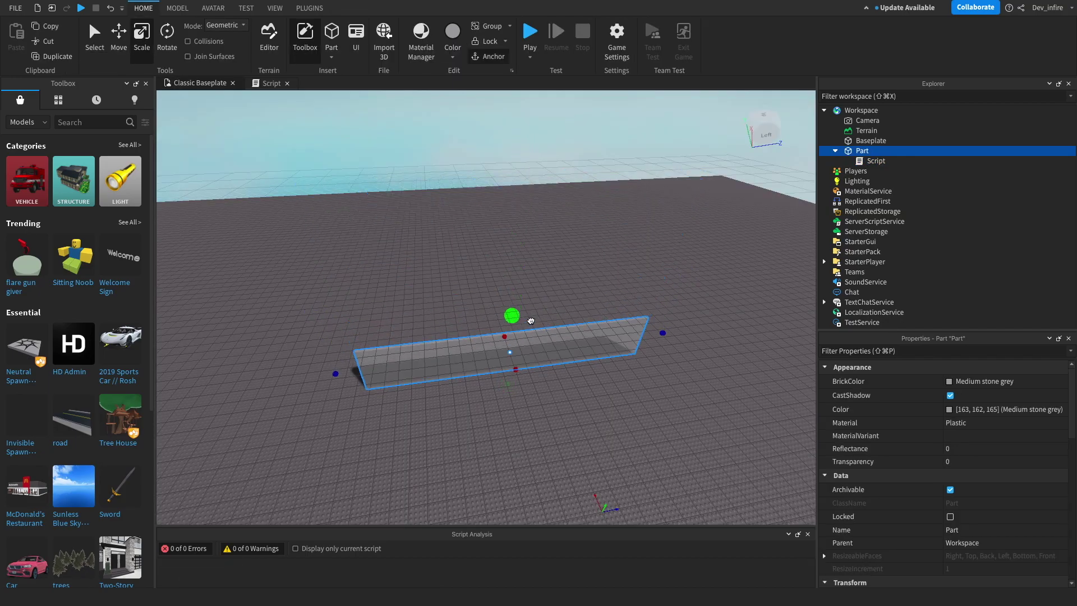
right_drag(531, 321, 408, 272)
scroll(409, 271, up, 3)
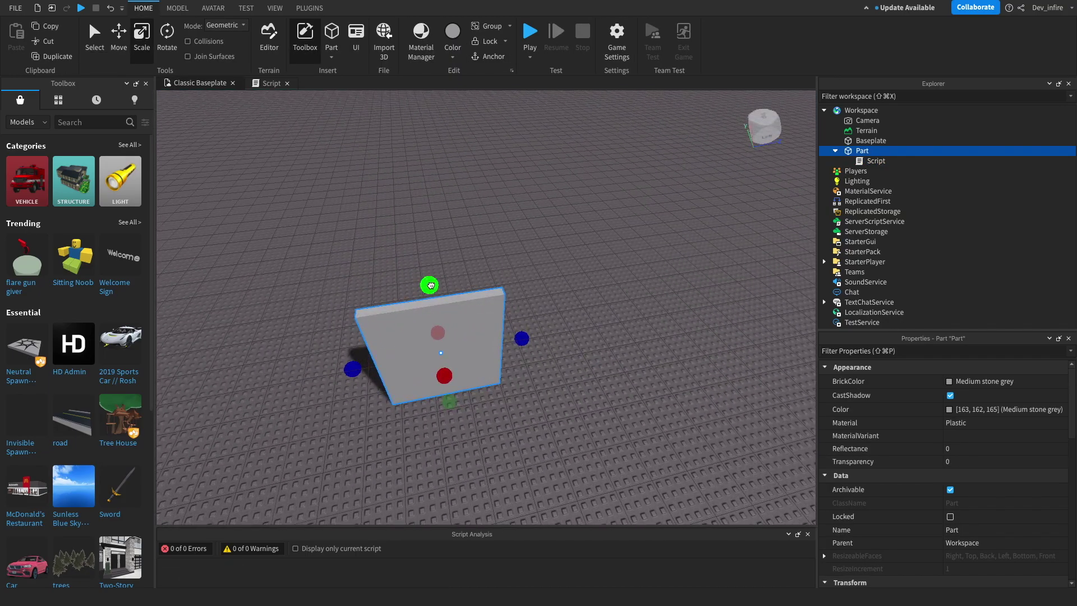
scroll(505, 365, up, 5)
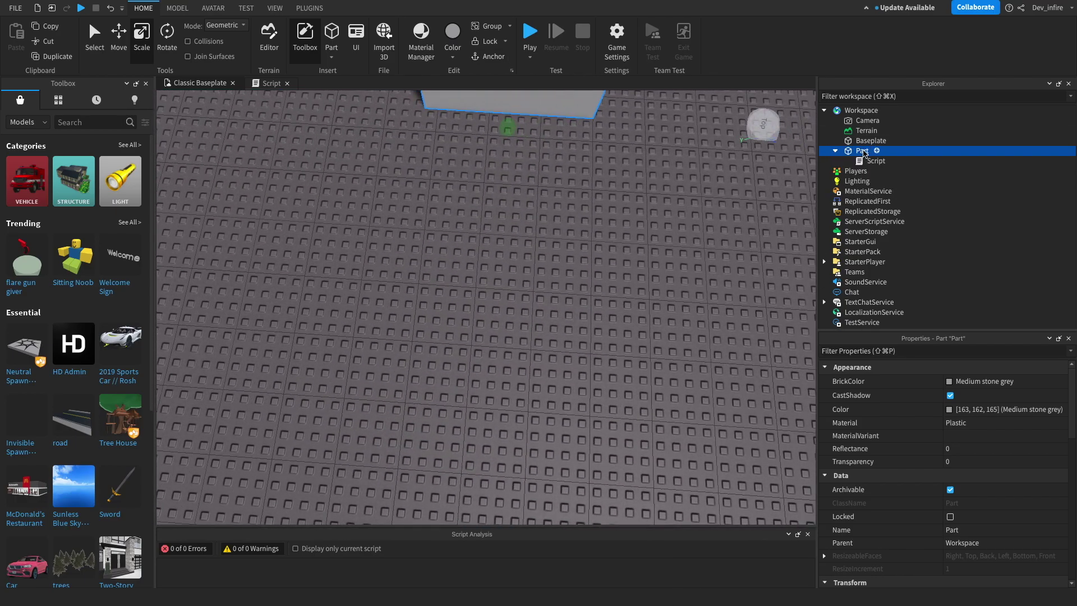
Step: Rename the Part to KillWall in Explorer and frame it in view
double_click(865, 151)
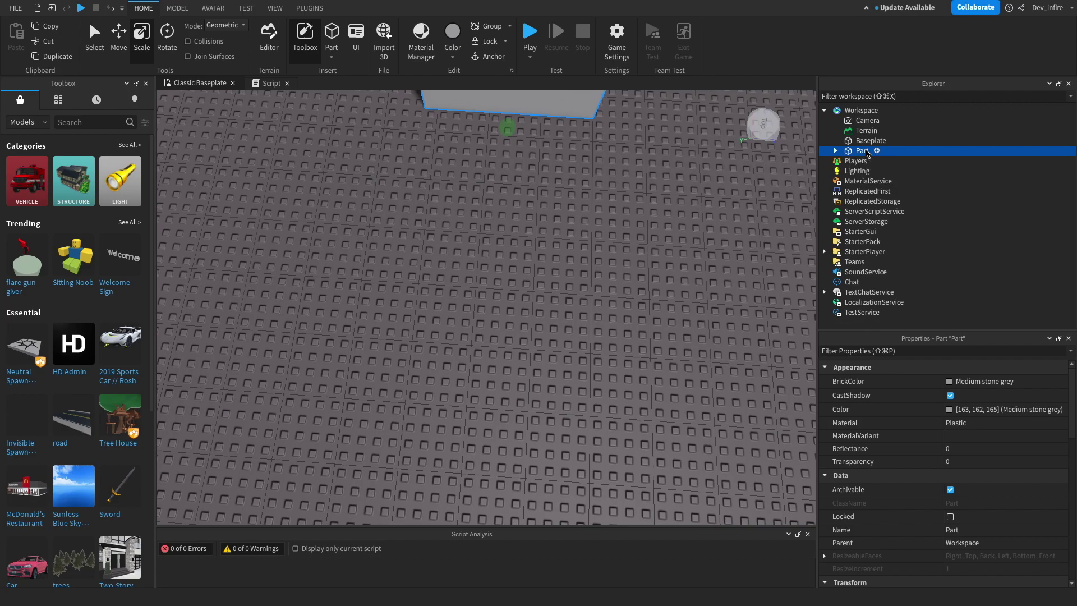
click(858, 152)
key(Return)
key(f)
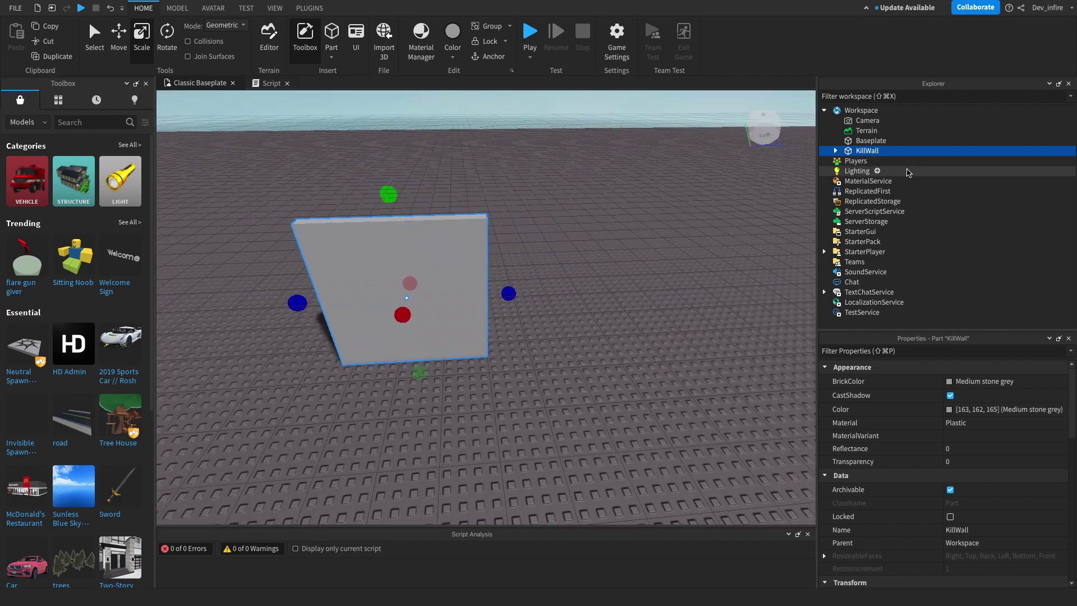
right_click(855, 155)
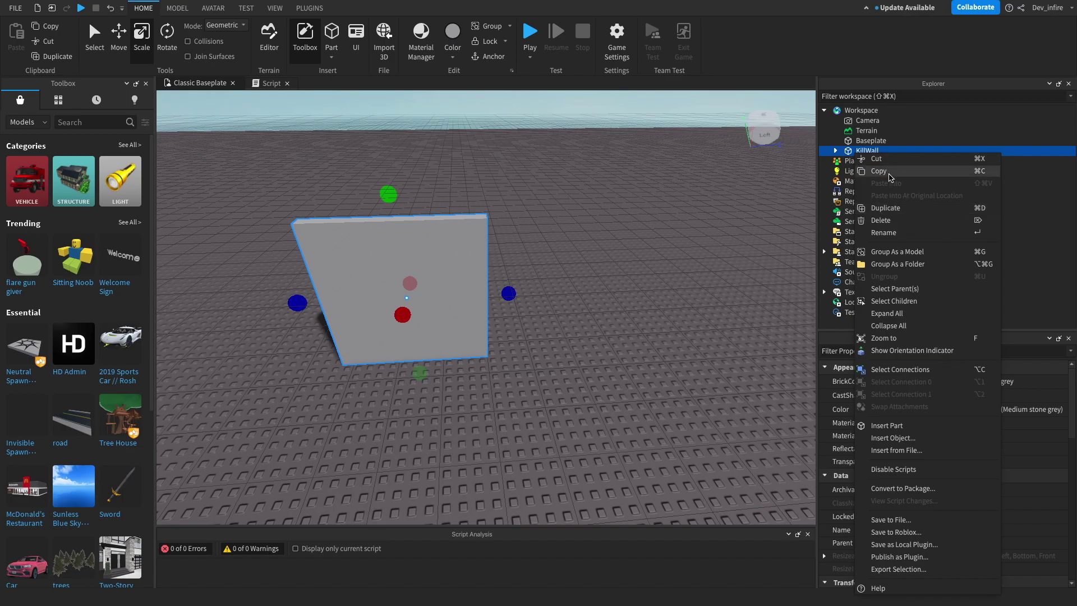
Step: Group KillWall into a Model, then cut it and undo to restore the Model
click(945, 150)
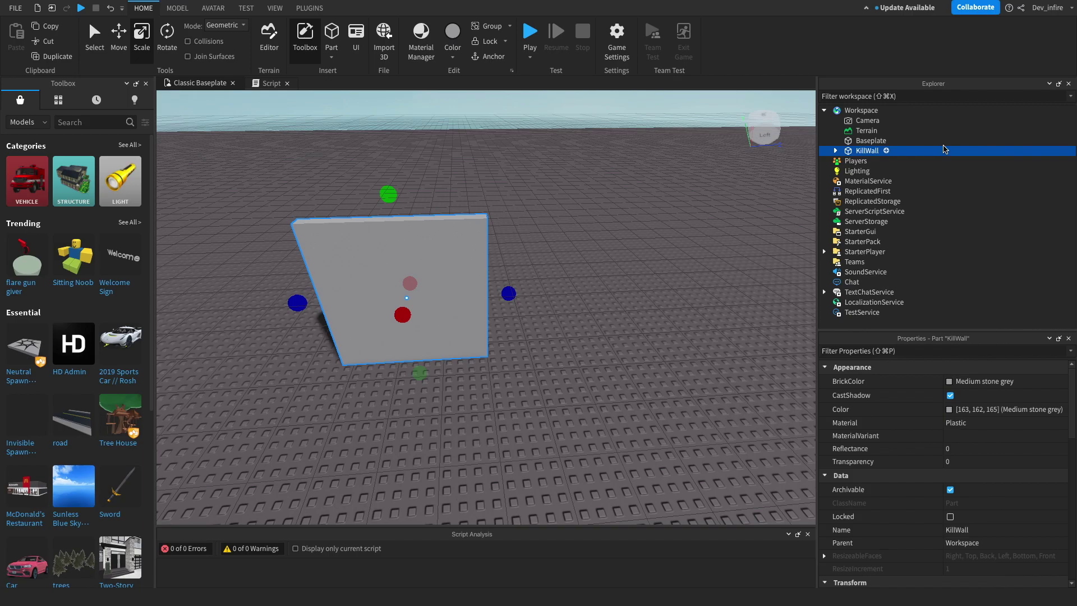
right_click(931, 155)
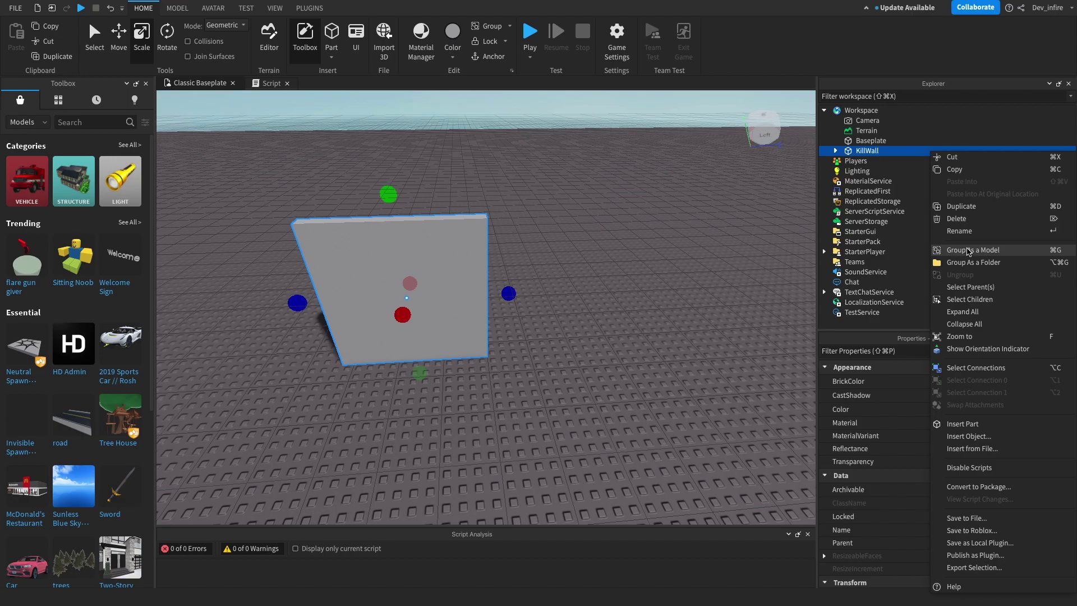
click(969, 250)
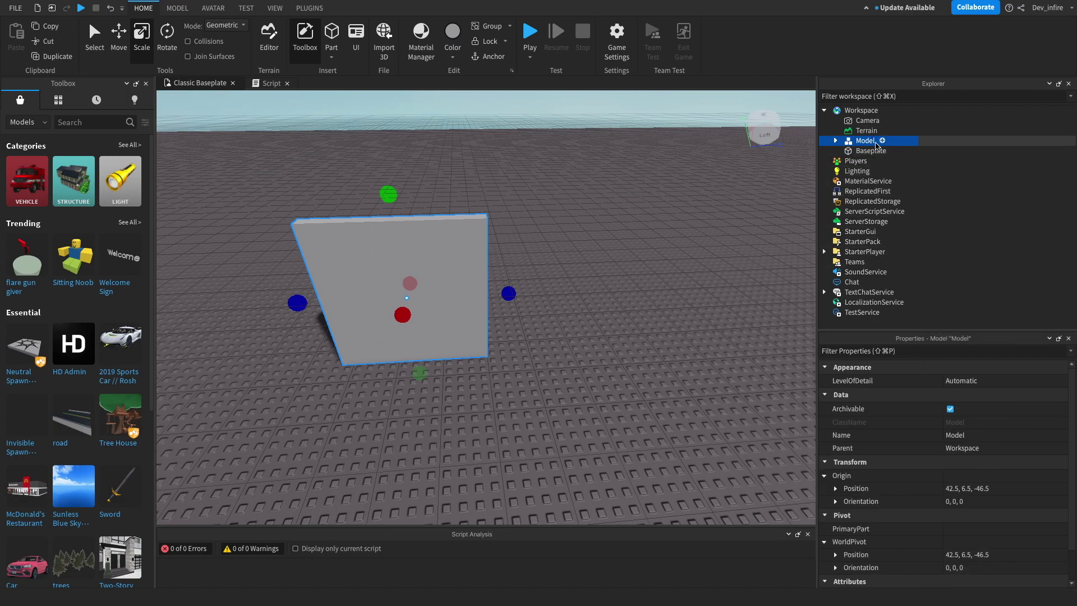
right_click(892, 144)
click(893, 146)
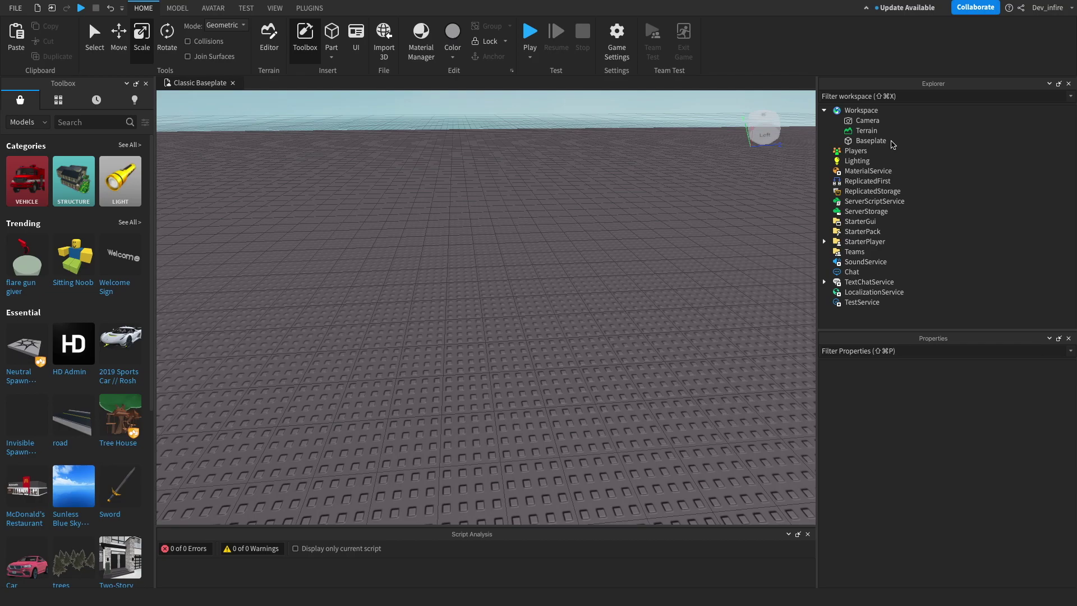
click(111, 8)
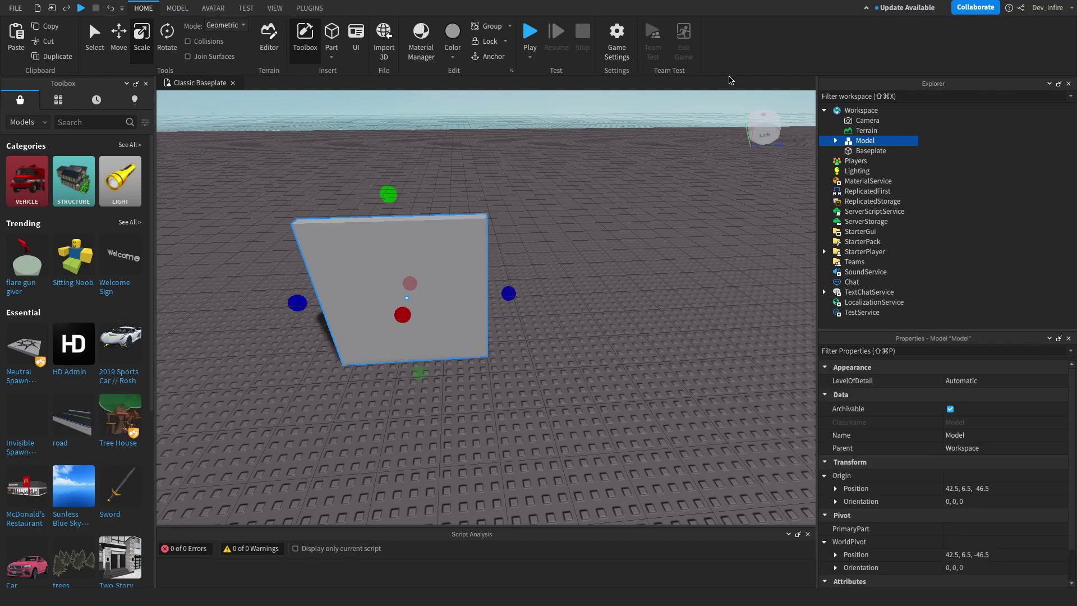
right_click(849, 142)
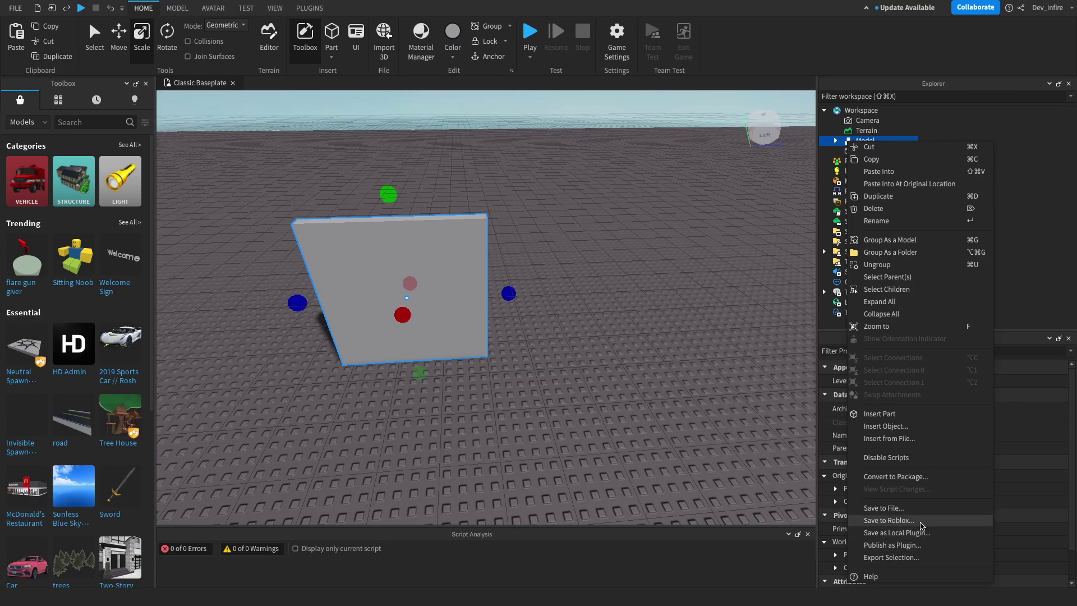
Step: Start saving the Model to Roblox and replace the title 'Model' with 'A Kill Wall'
click(921, 522)
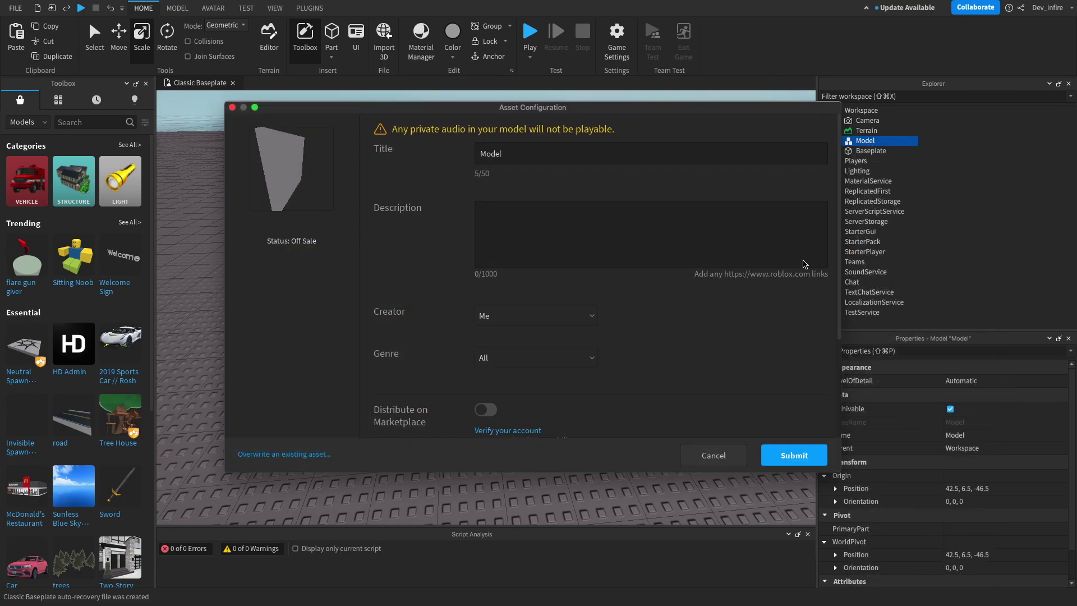
click(561, 154)
click(510, 151)
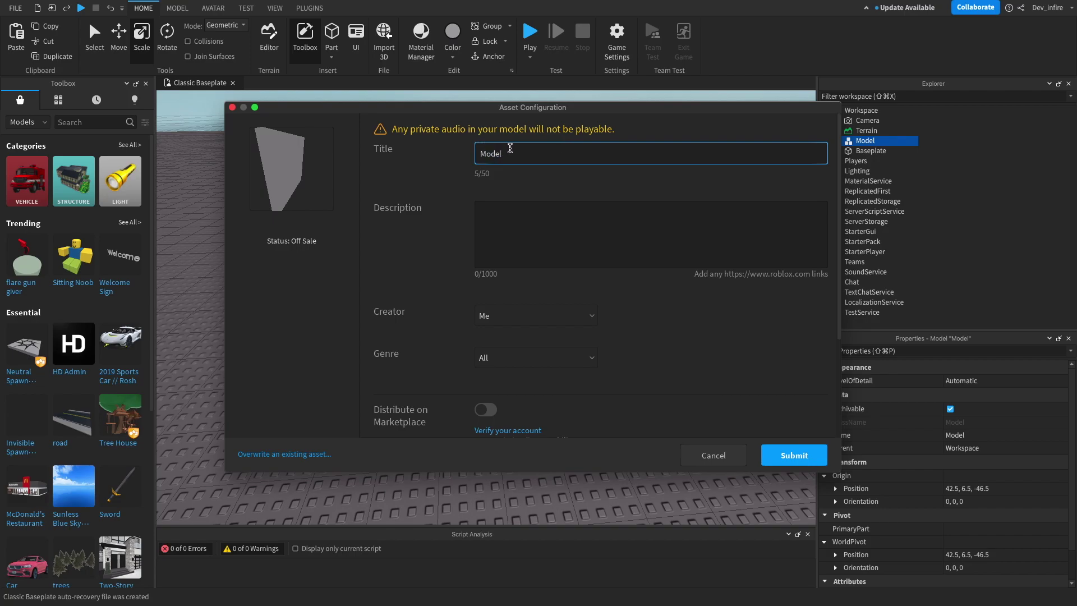
drag(509, 152, 459, 147)
key(BackSpace)
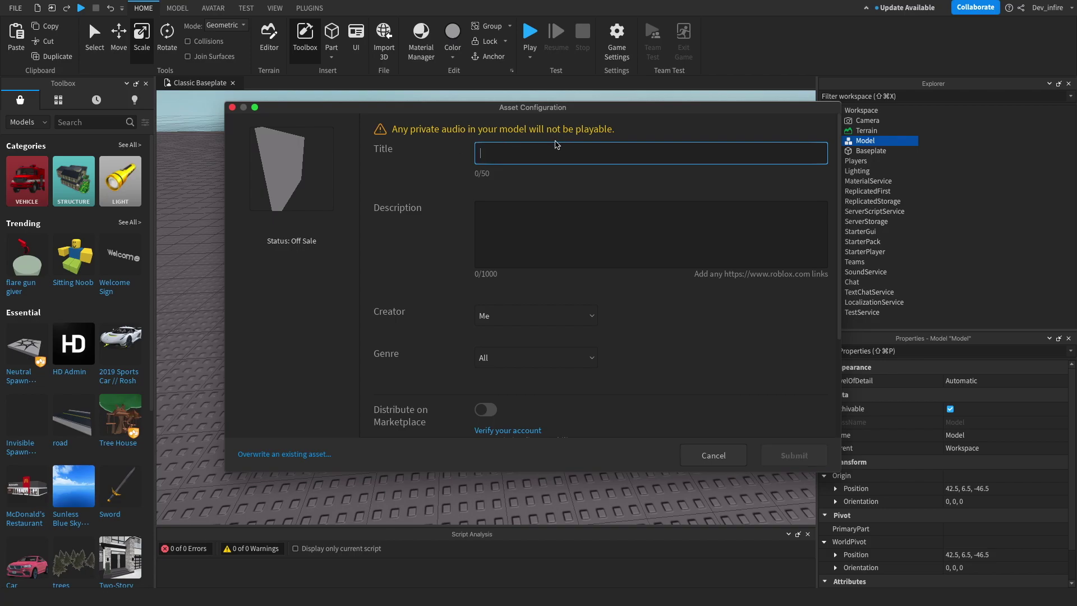
text(jfguesfksisf)
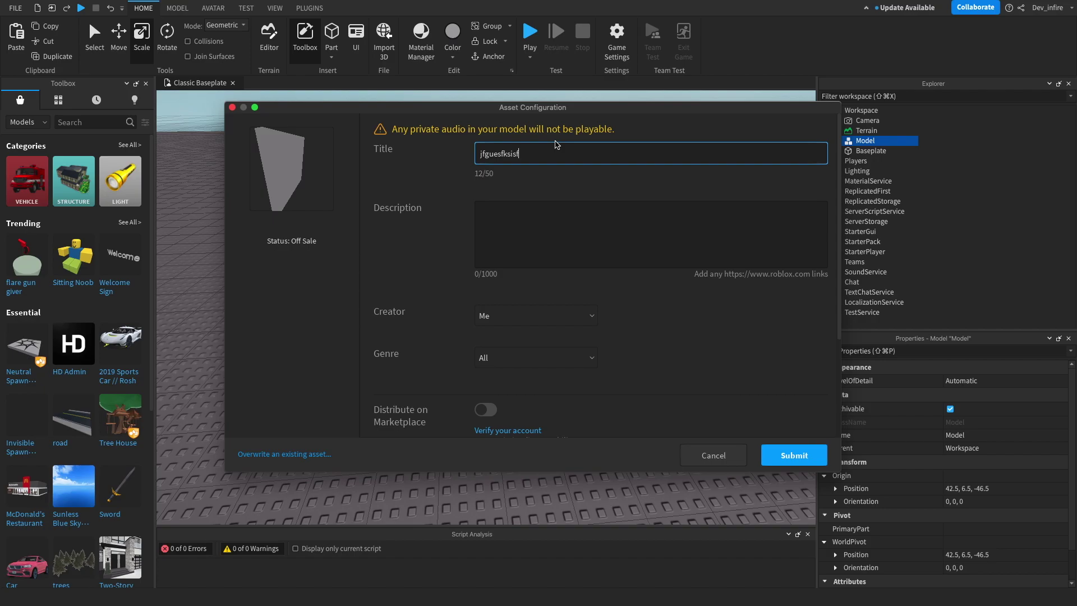
key(BackSpace)
key(BackSpace)
key(BackSpace)
key(BackSpace)
key(BackSpace)
key(BackSpace)
key(BackSpace)
key(BackSpace)
key(BackSpace)
key(BackSpace)
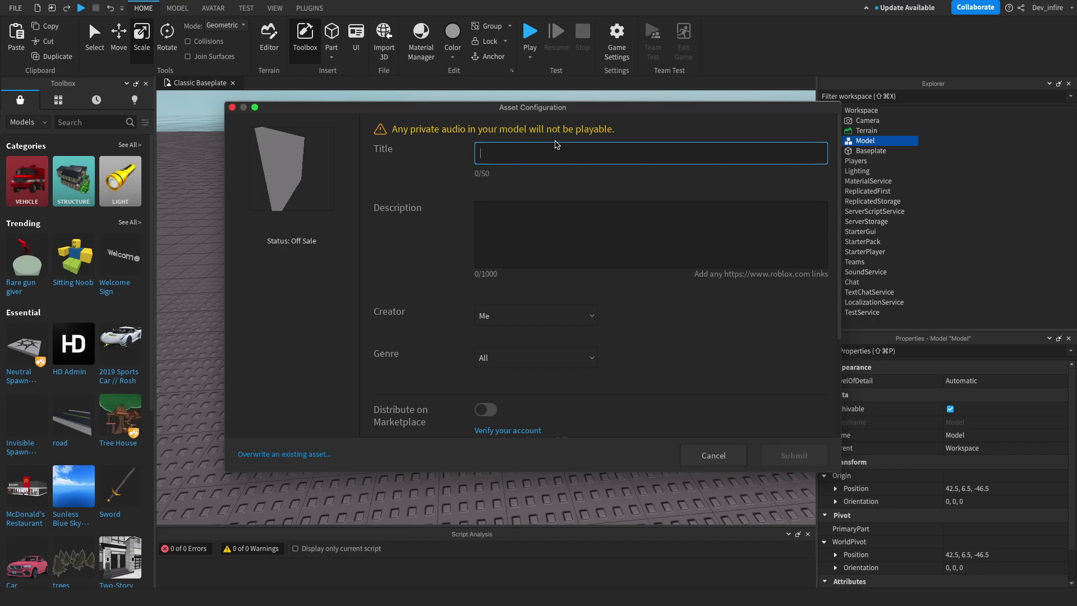
text(A Kil)
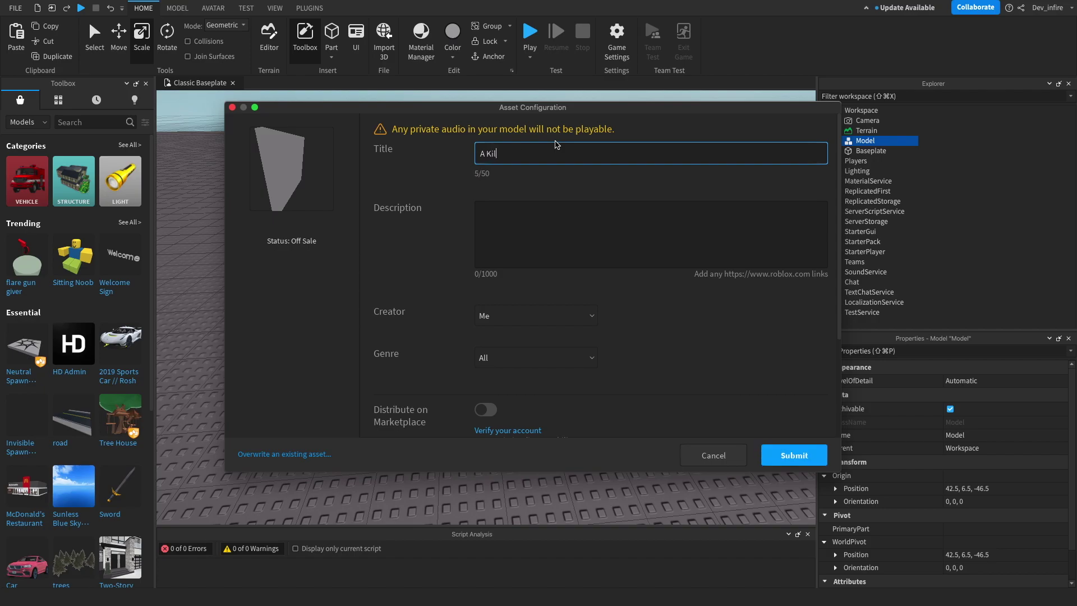
text(l WAll)
key(BackSpace)
key(BackSpace)
text(al)
Step: Enter the description 'A wall tha', enable marketplace distribution and keep Me as creator
click(573, 229)
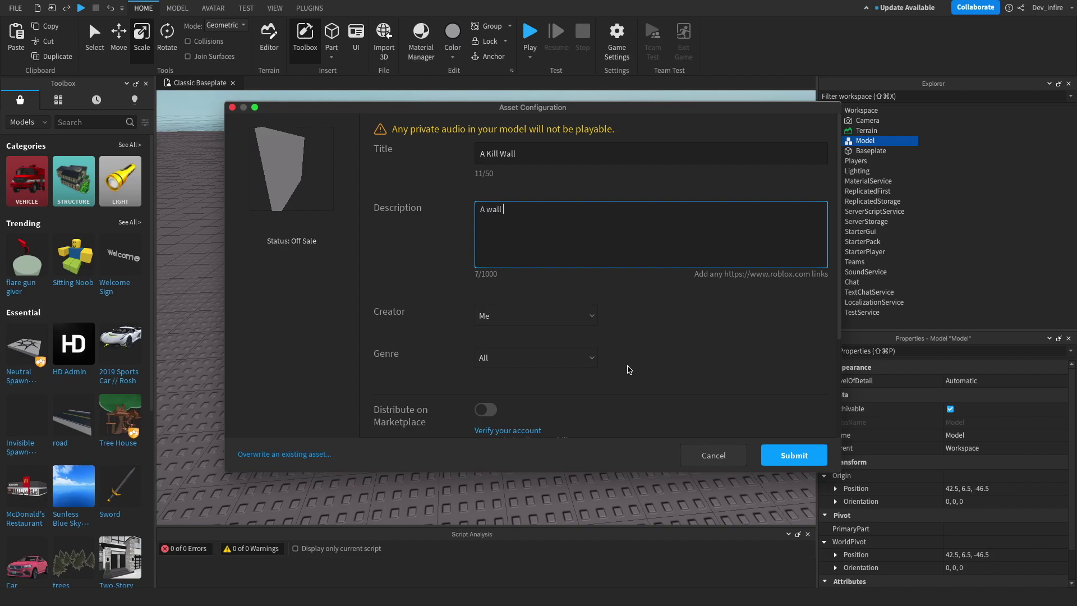
text(A wall that makes you reset Kill Wall)
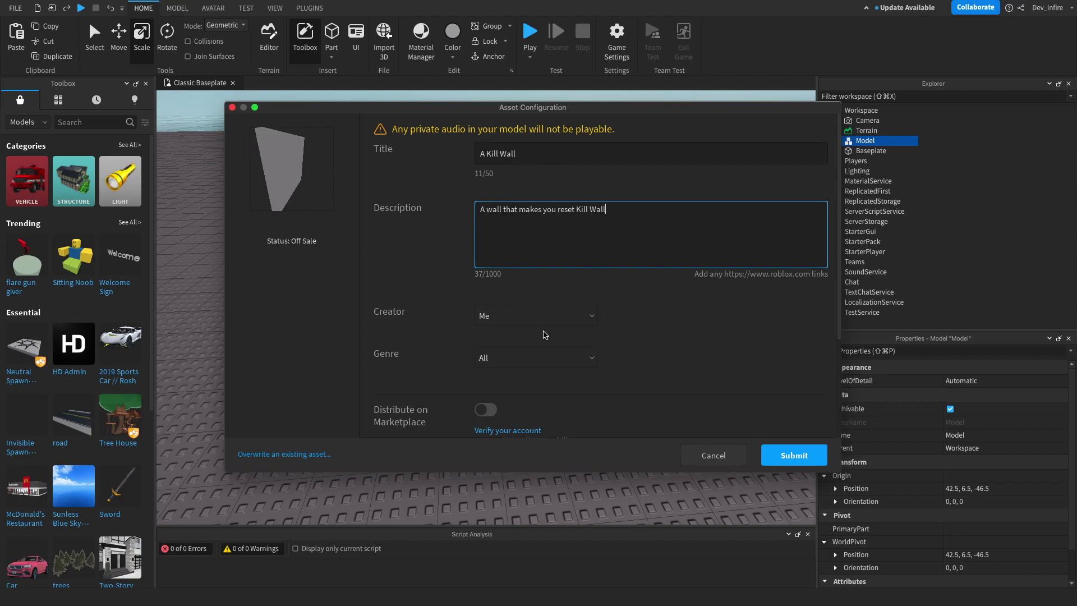
scroll(525, 331, down, 3)
click(490, 327)
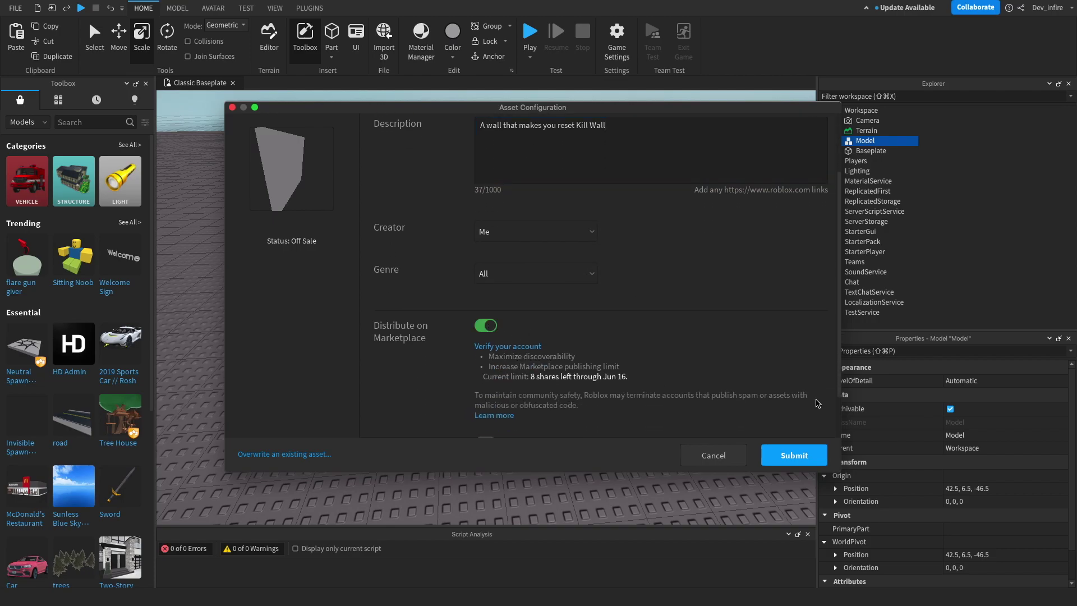
click(492, 328)
click(482, 329)
click(536, 232)
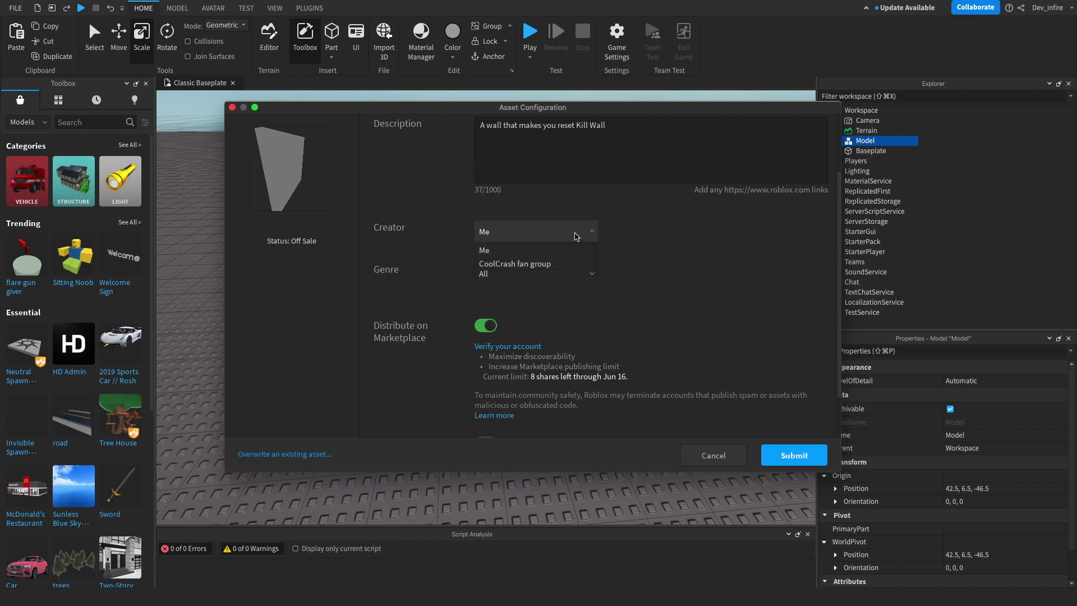
click(577, 236)
scroll(577, 238, down, 2)
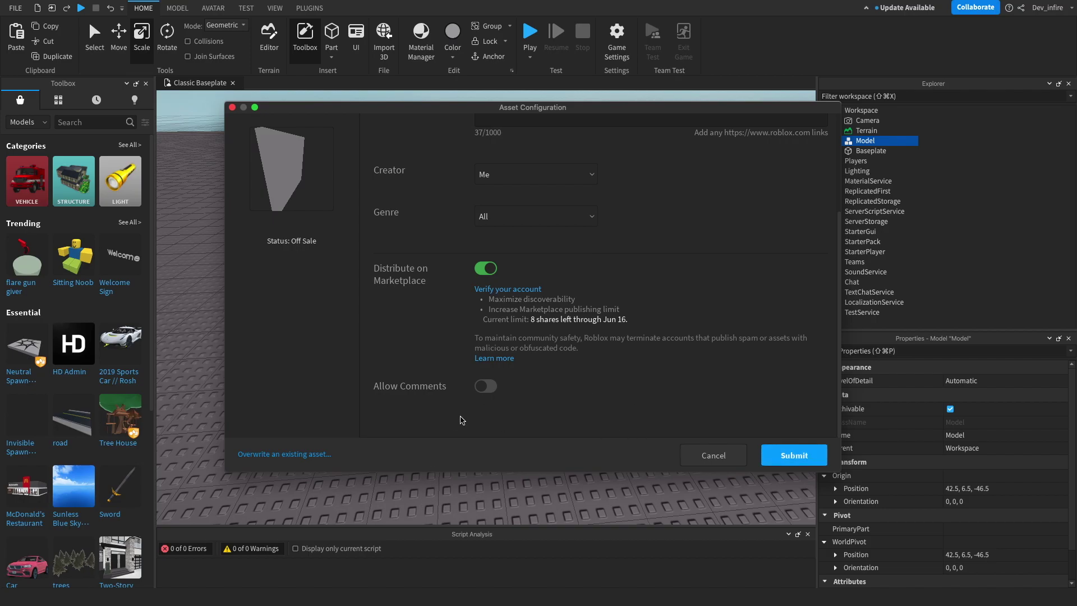
Step: Leave comments disallowed, submit the model, and dismiss the upload confirmation
click(489, 386)
click(488, 386)
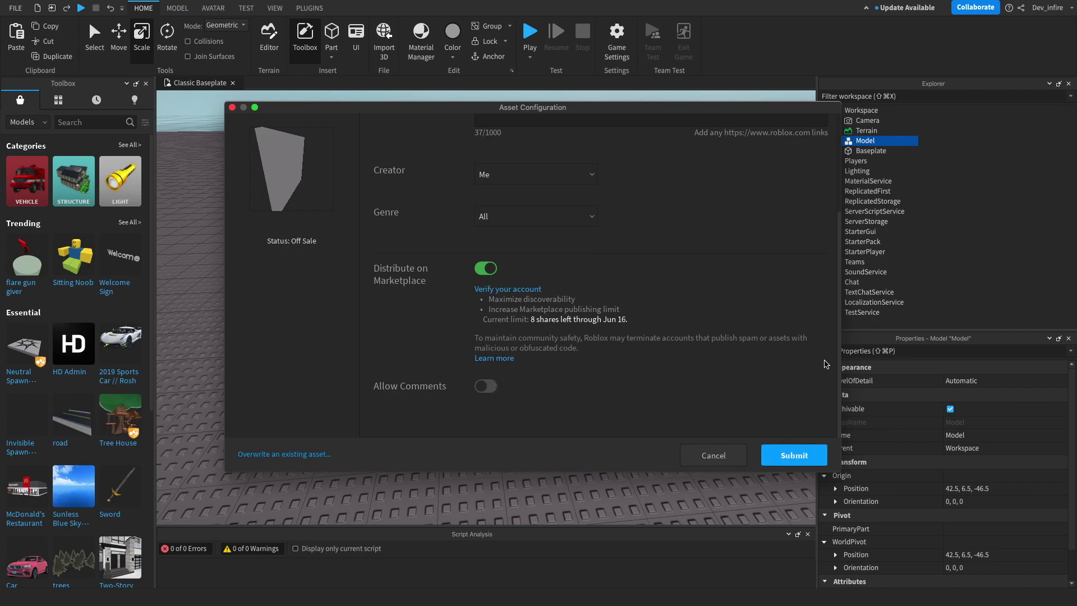
click(794, 456)
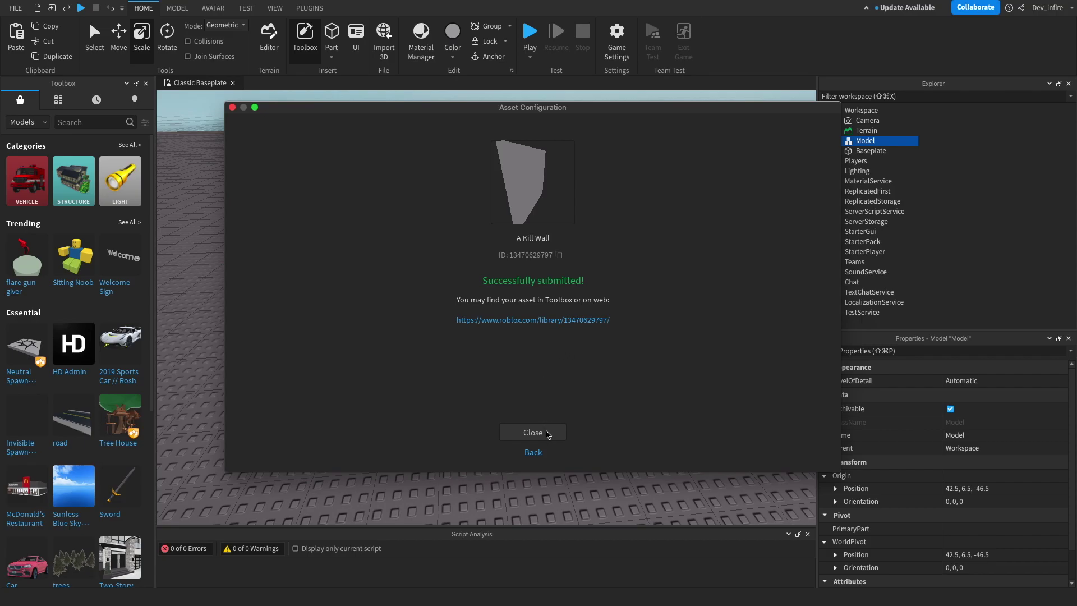
click(546, 434)
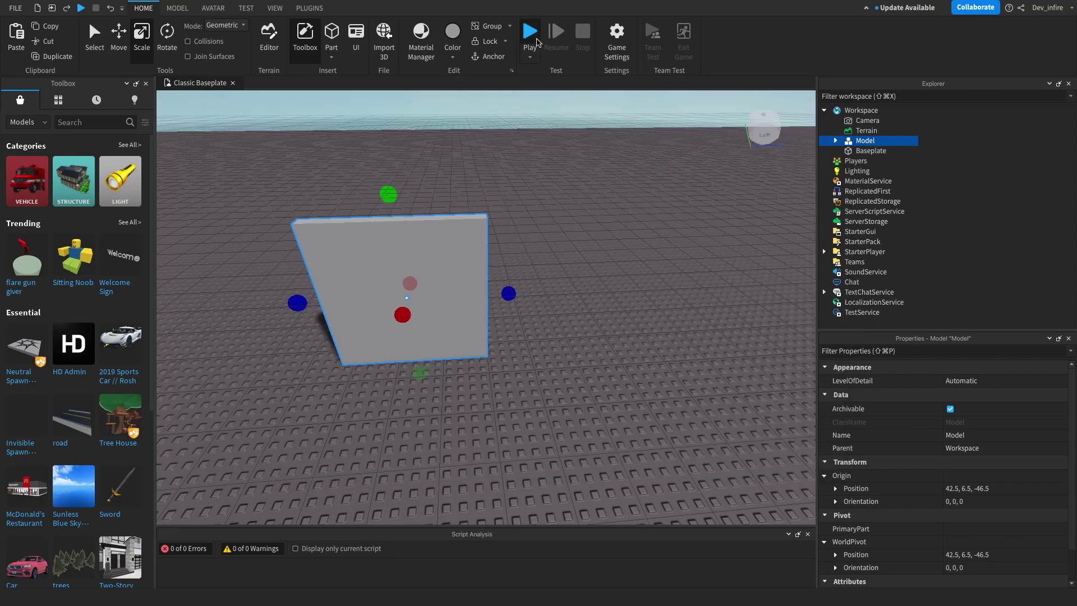
Step: Play-test by walking the avatar into the grey KillWall with W, then stop the test
click(533, 40)
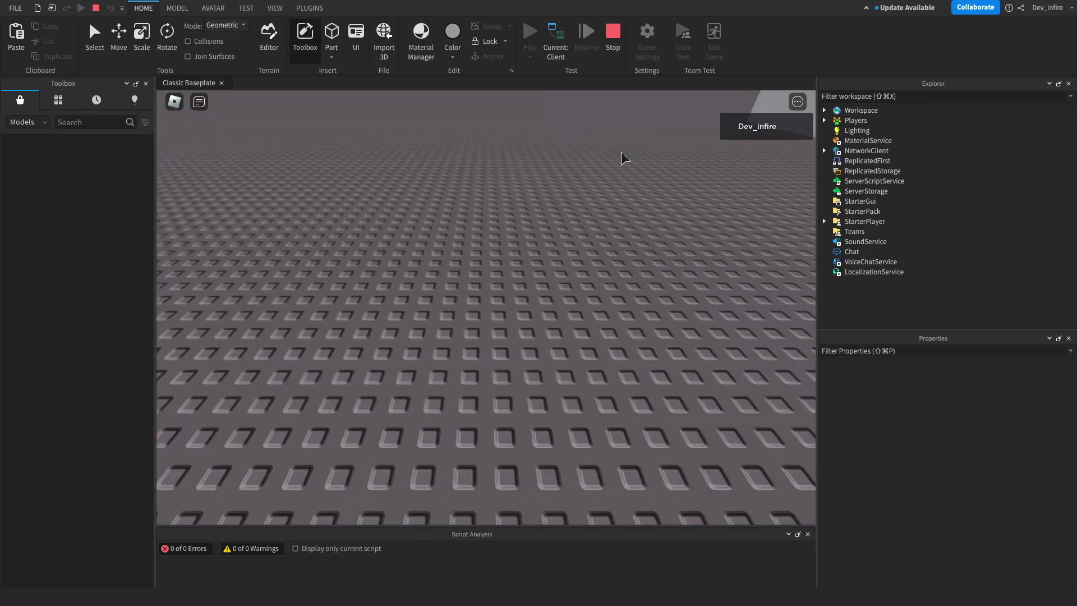
key(w)
key(w)
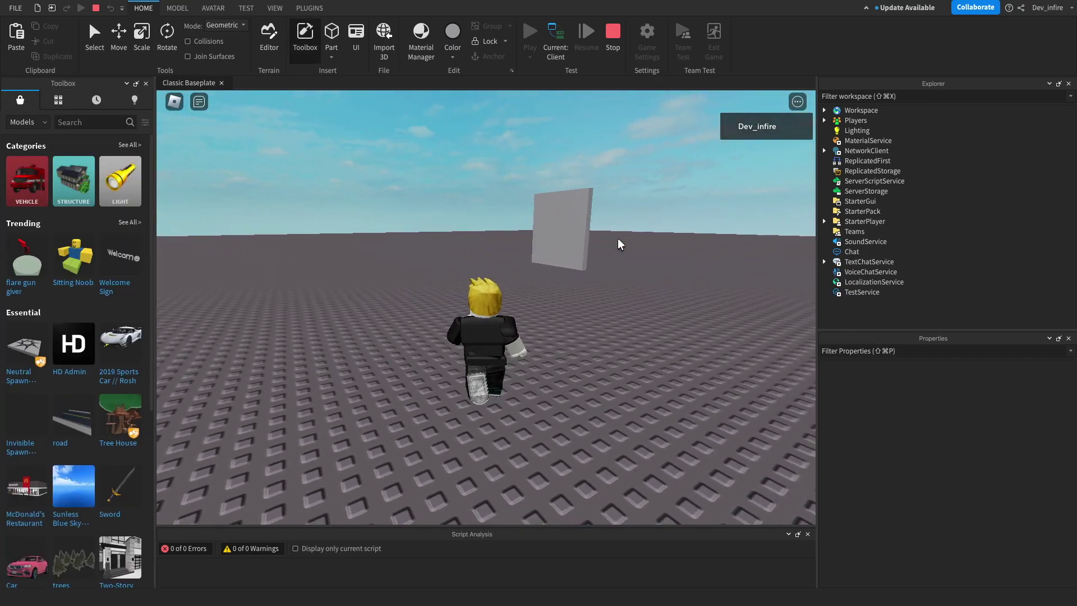
key(w)
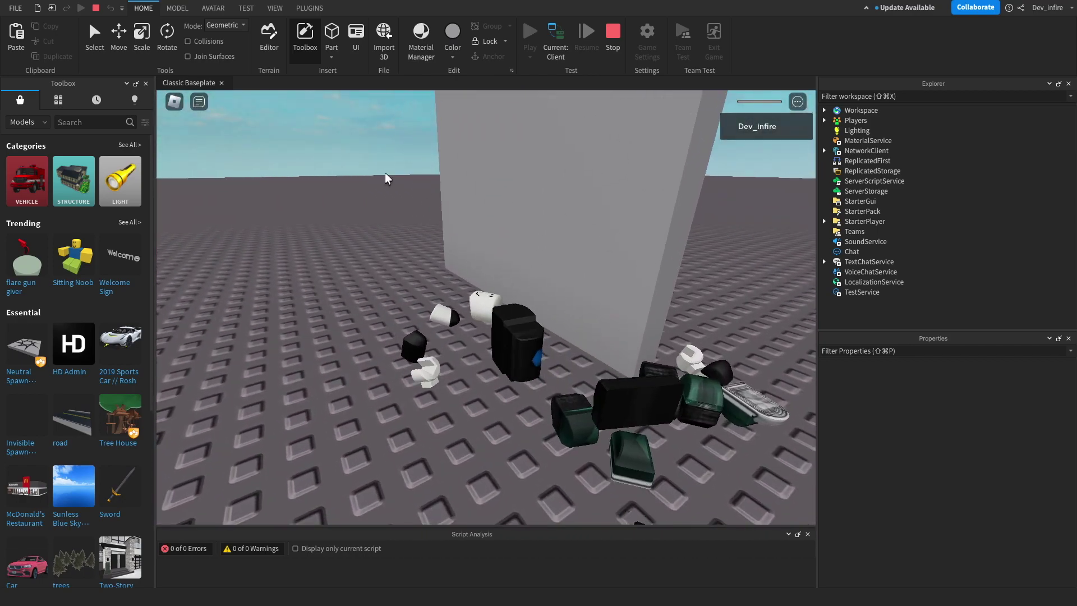
click(613, 45)
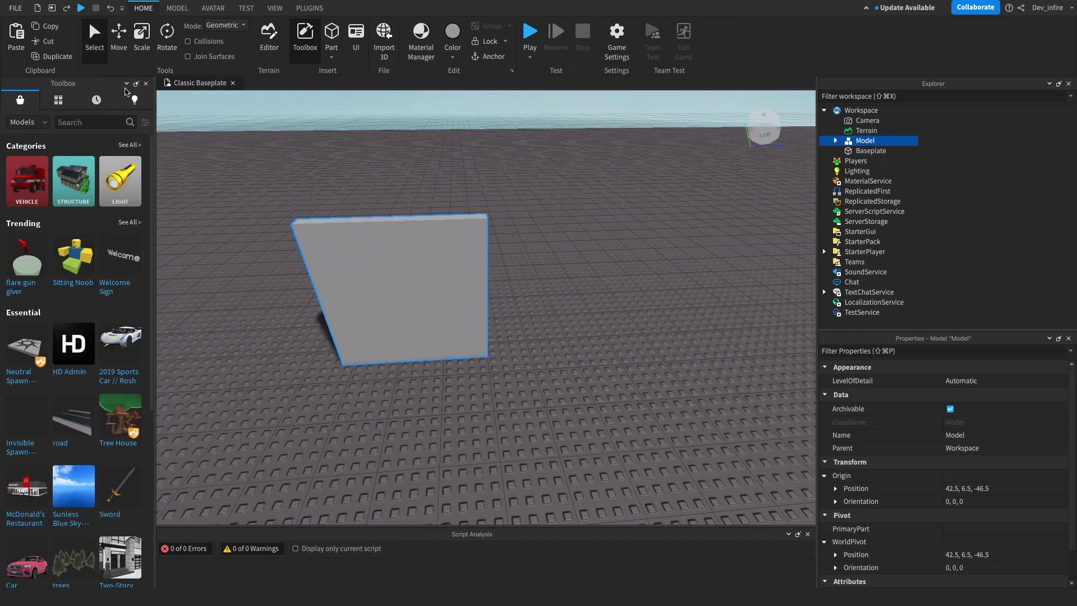
Step: Check the Toolbox Recent and Creations lists for A Kill Wall, then go back to Marketplace
click(104, 102)
click(134, 101)
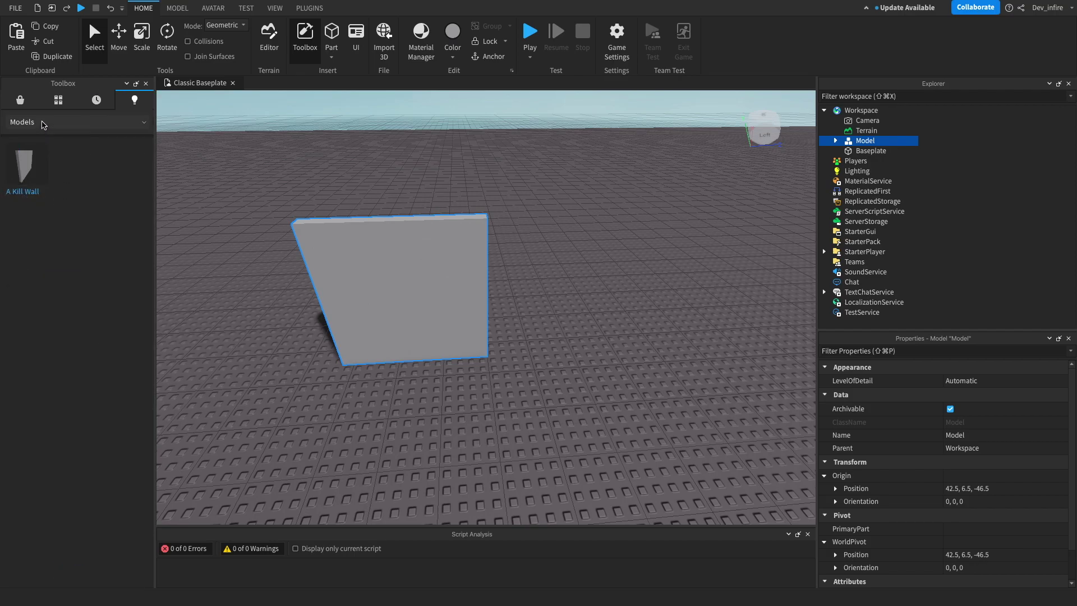
click(34, 122)
click(20, 105)
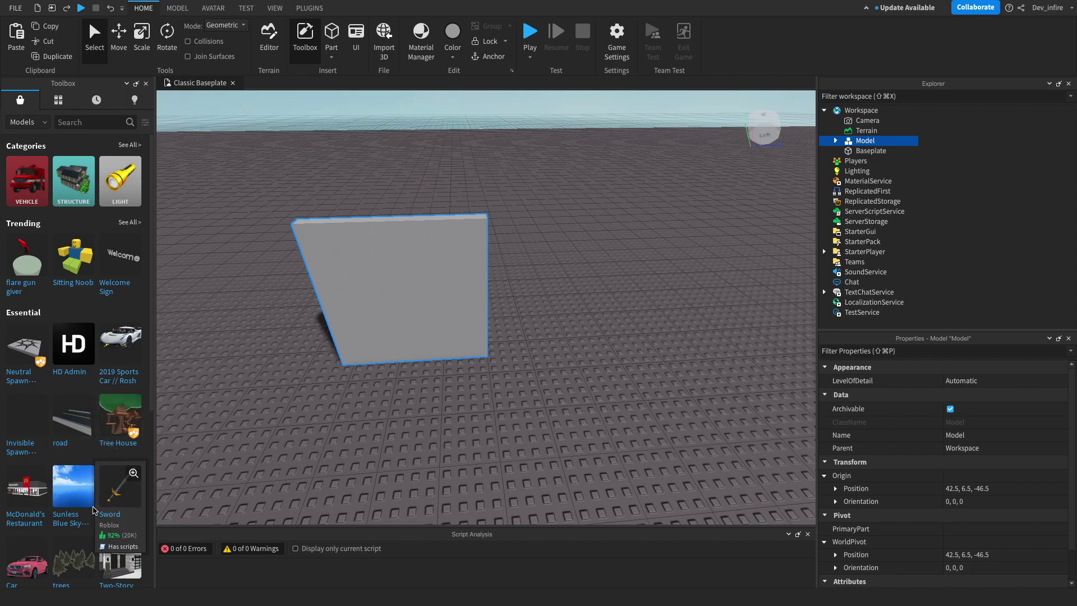
Step: Browse down the Marketplace models and bring up the model search filters
scroll(64, 496, down, 3)
scroll(65, 497, down, 1)
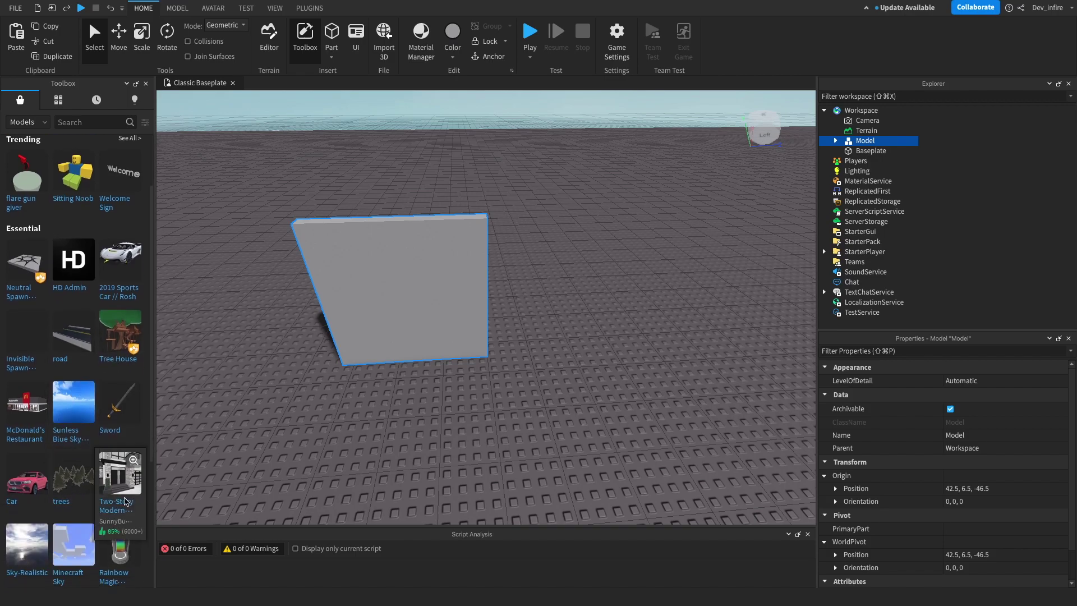
scroll(68, 502, down, 3)
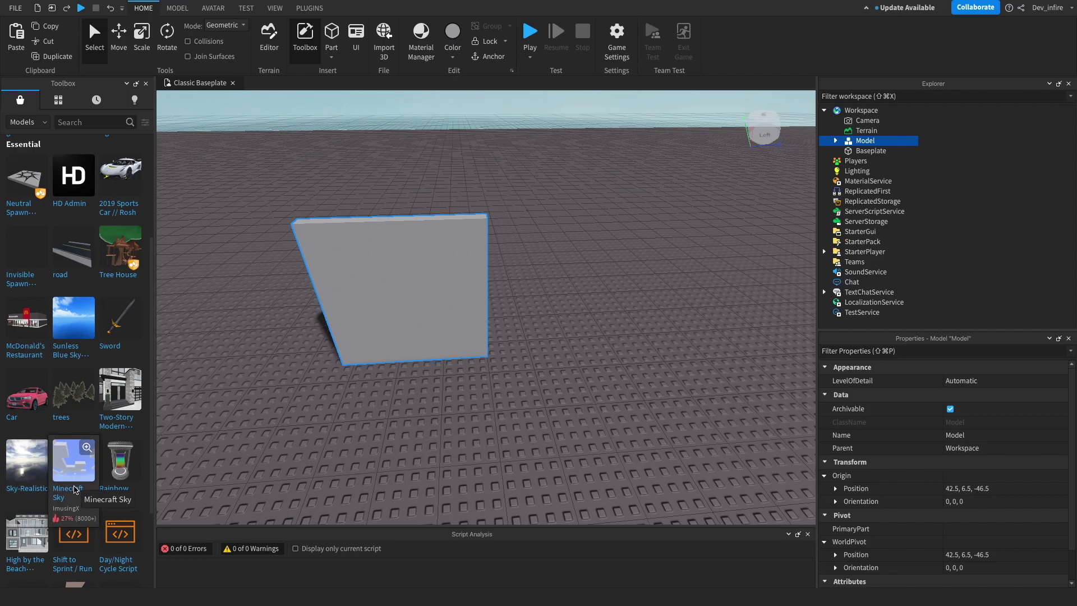
scroll(110, 492, down, 5)
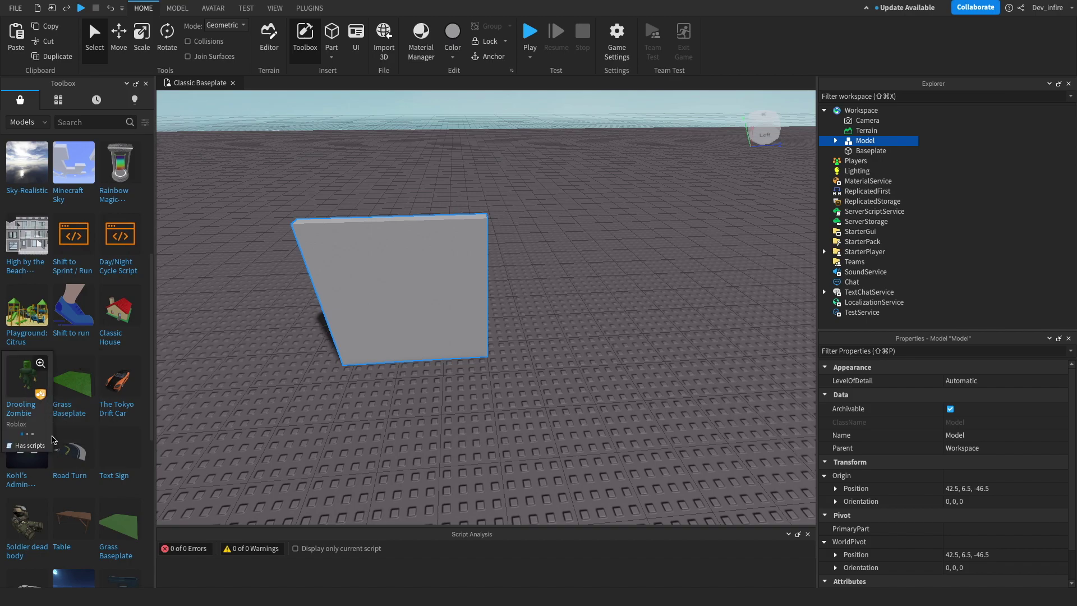
scroll(77, 490, down, 6)
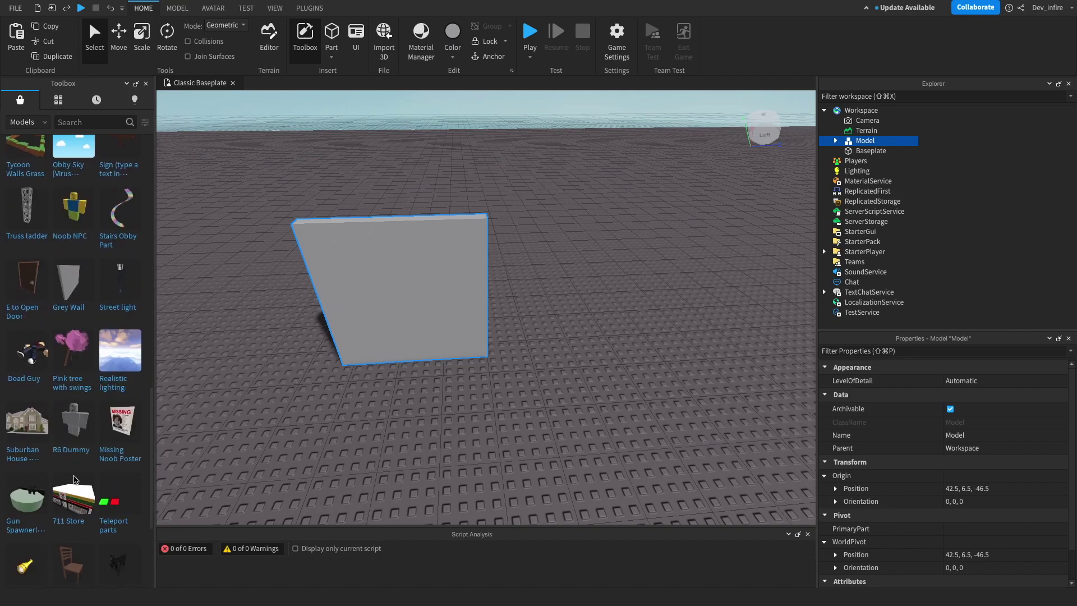
scroll(88, 322, down, 5)
scroll(84, 365, down, 8)
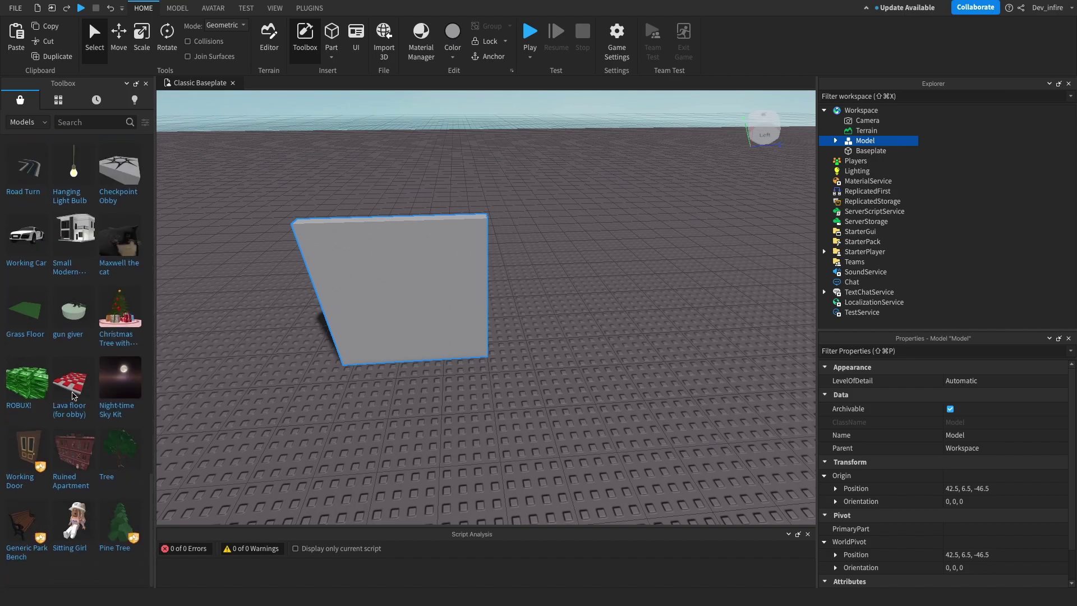
scroll(74, 411, down, 6)
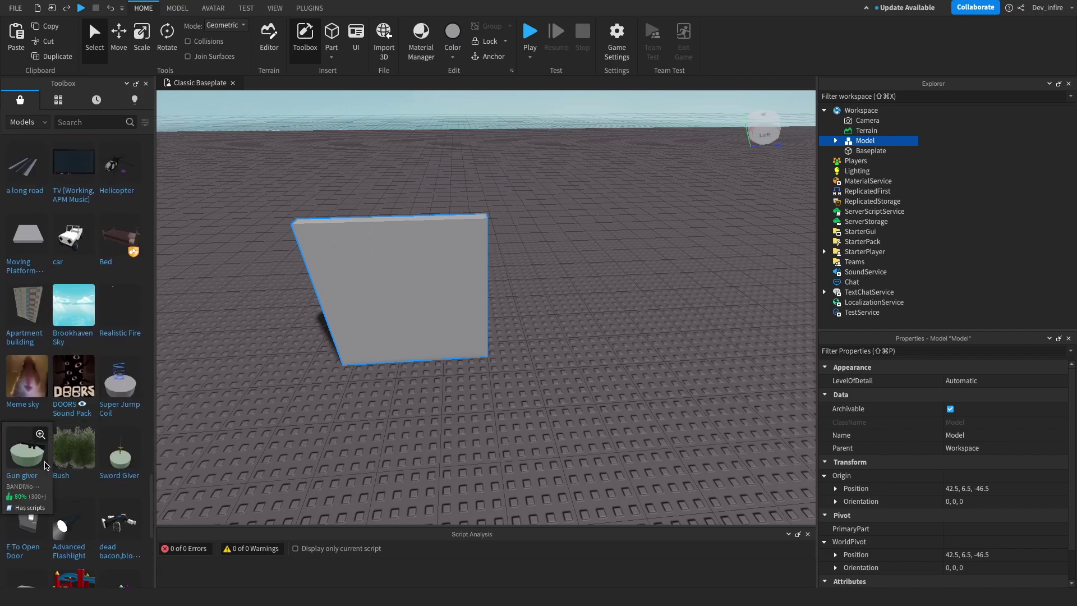
scroll(66, 478, down, 7)
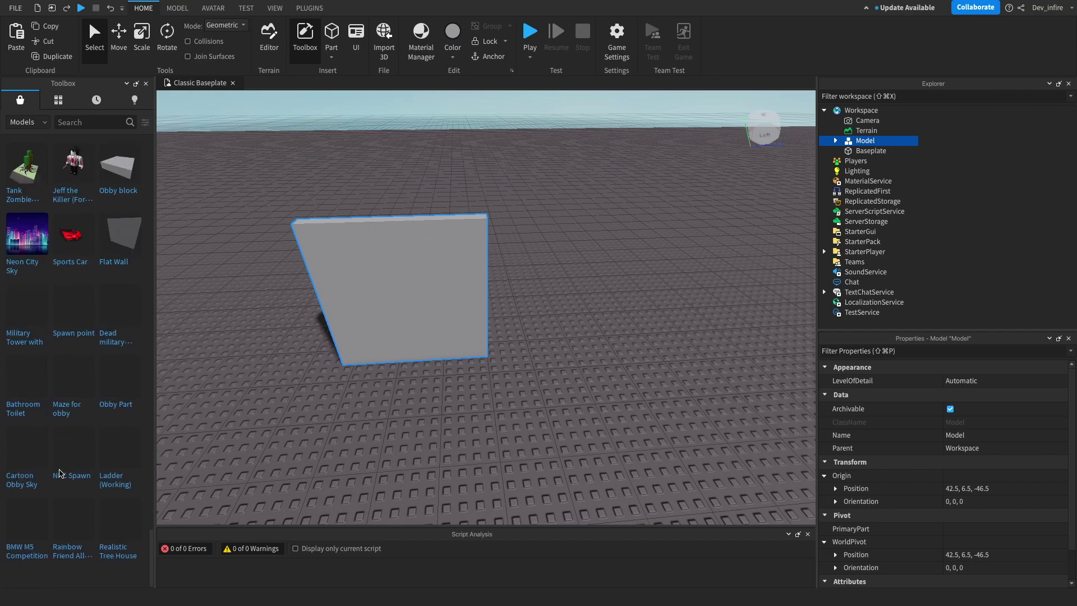
scroll(58, 472, down, 10)
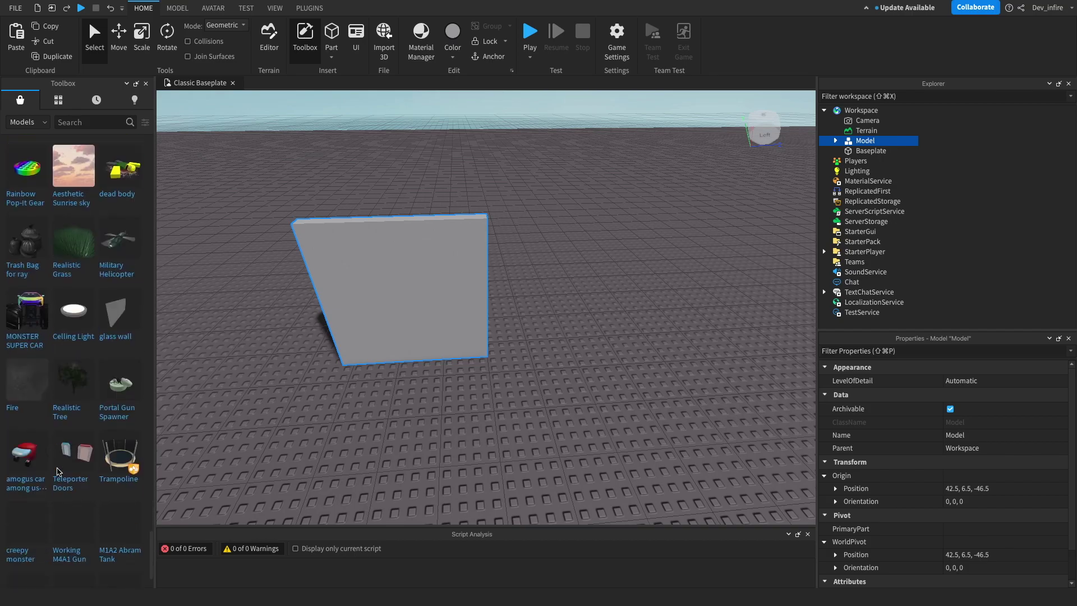
scroll(58, 472, down, 3)
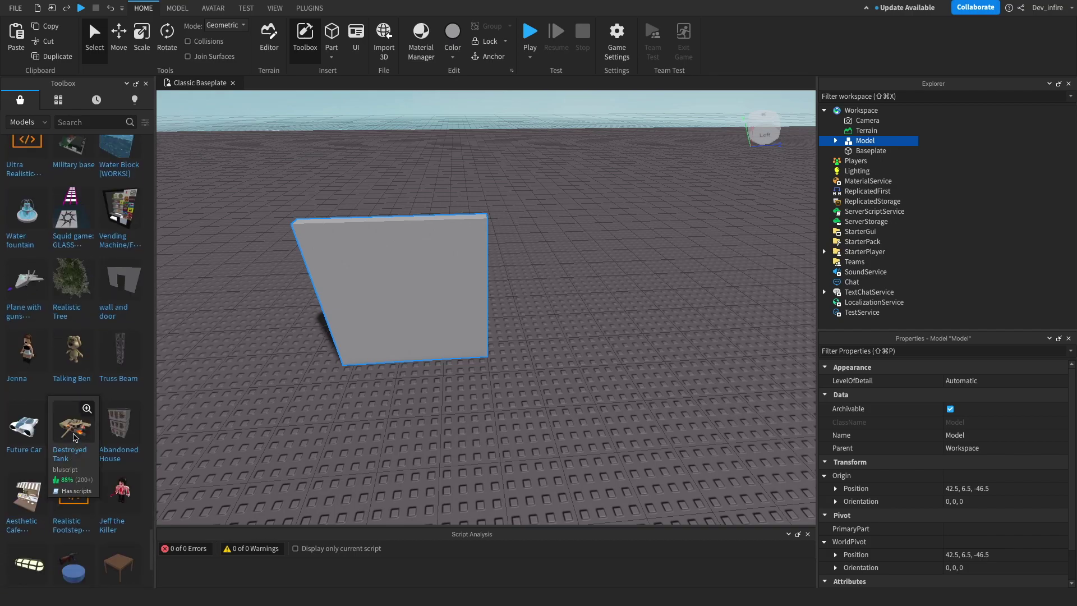
click(145, 123)
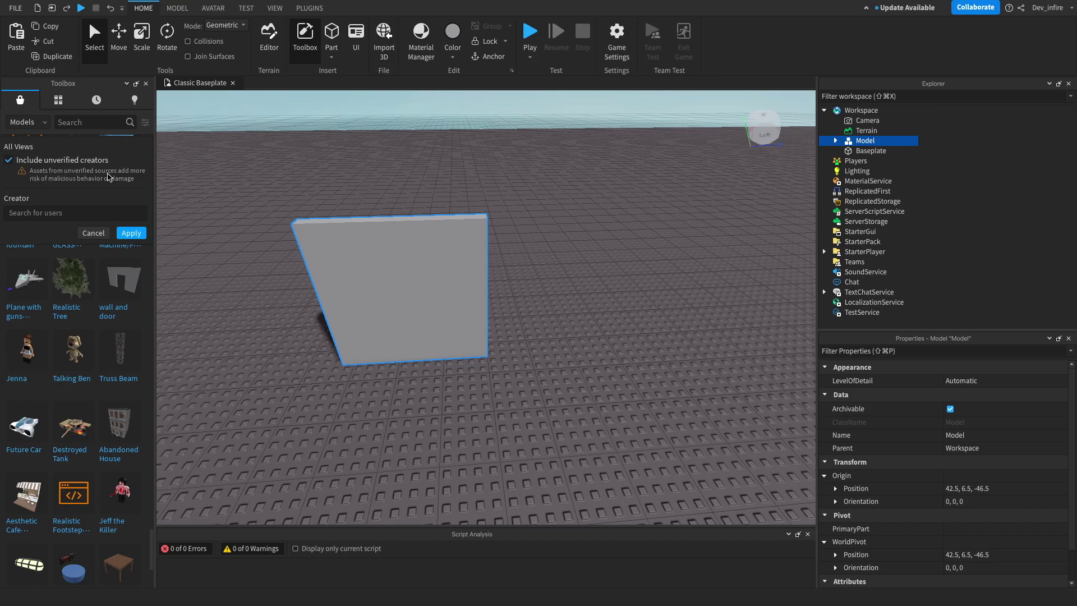
Step: Apply the Include unverified creators filter and browse the resulting Toolbox models
click(130, 233)
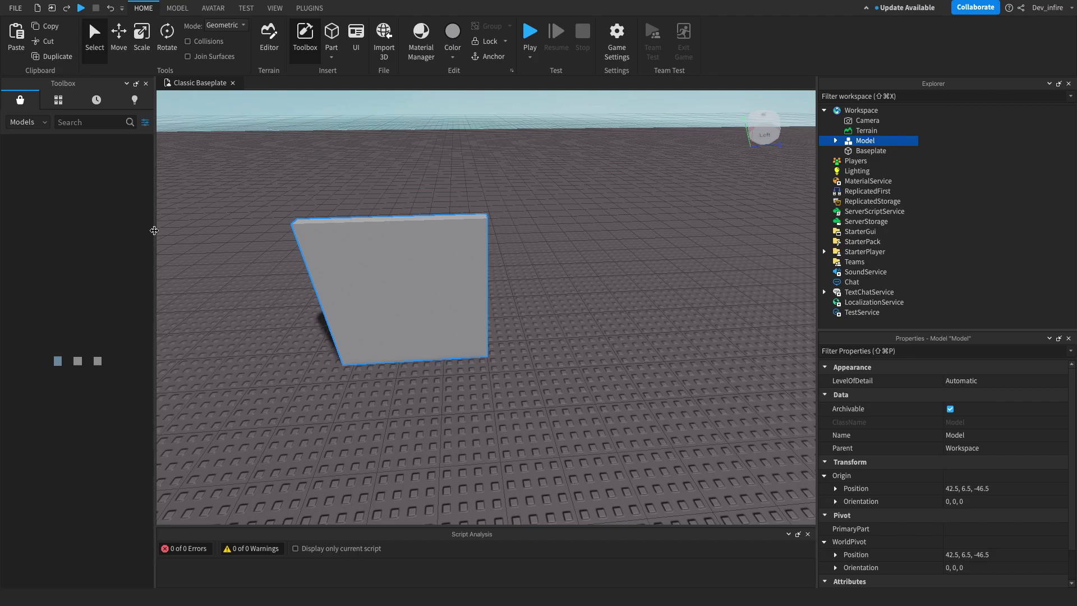
scroll(66, 287, down, 10)
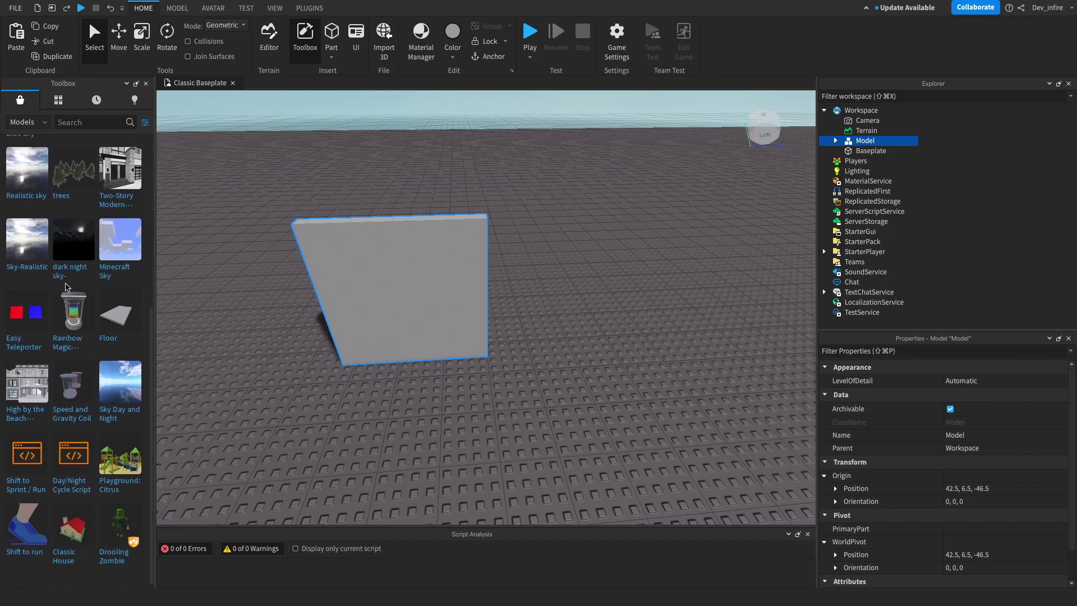
scroll(79, 371, down, 10)
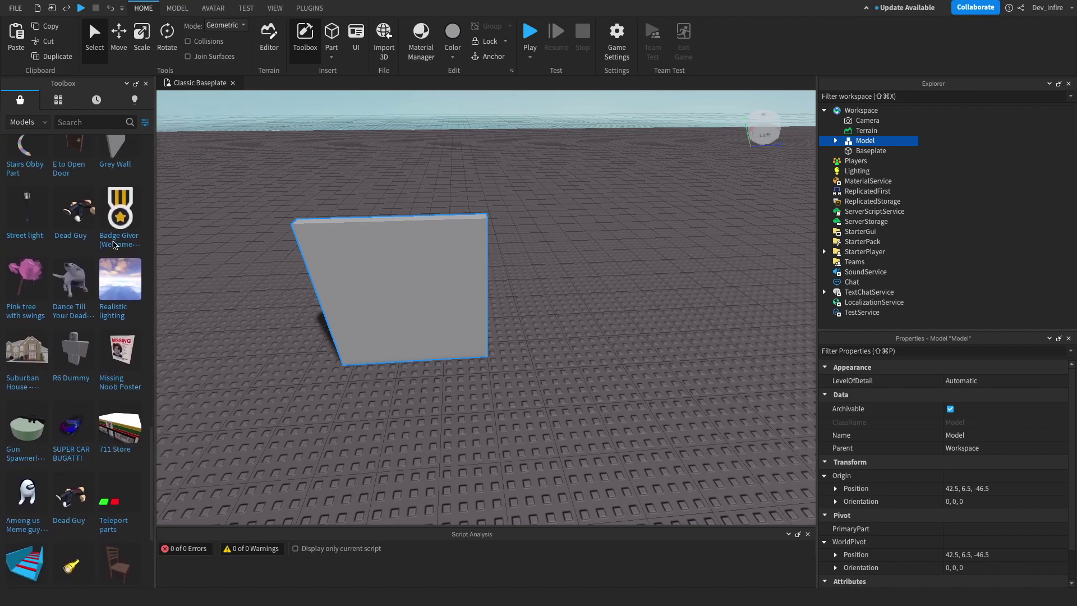
scroll(35, 374, down, 3)
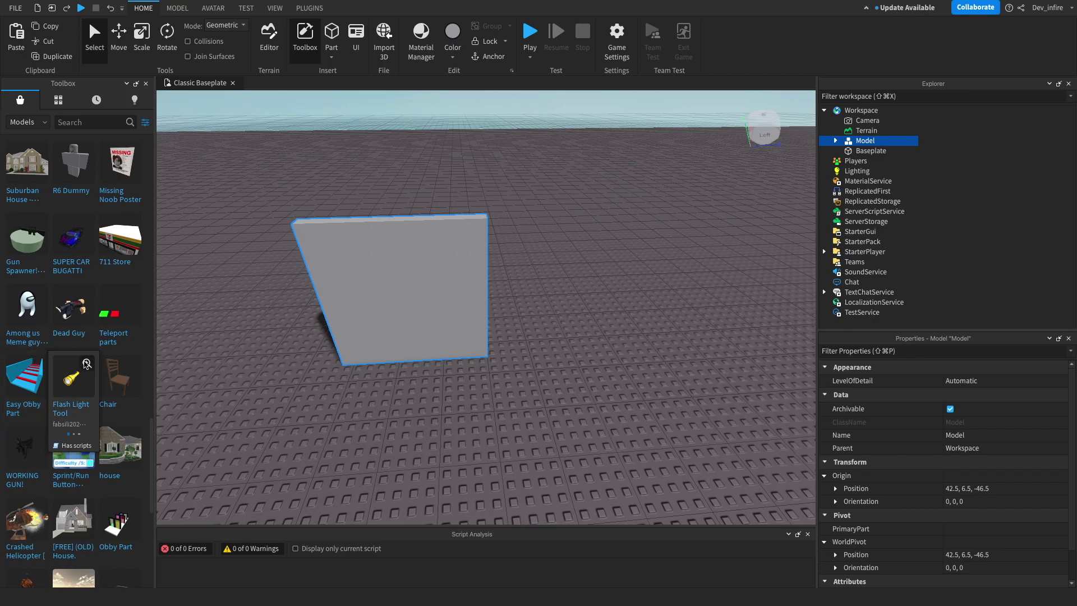
scroll(120, 205, up, 2)
scroll(112, 208, up, 2)
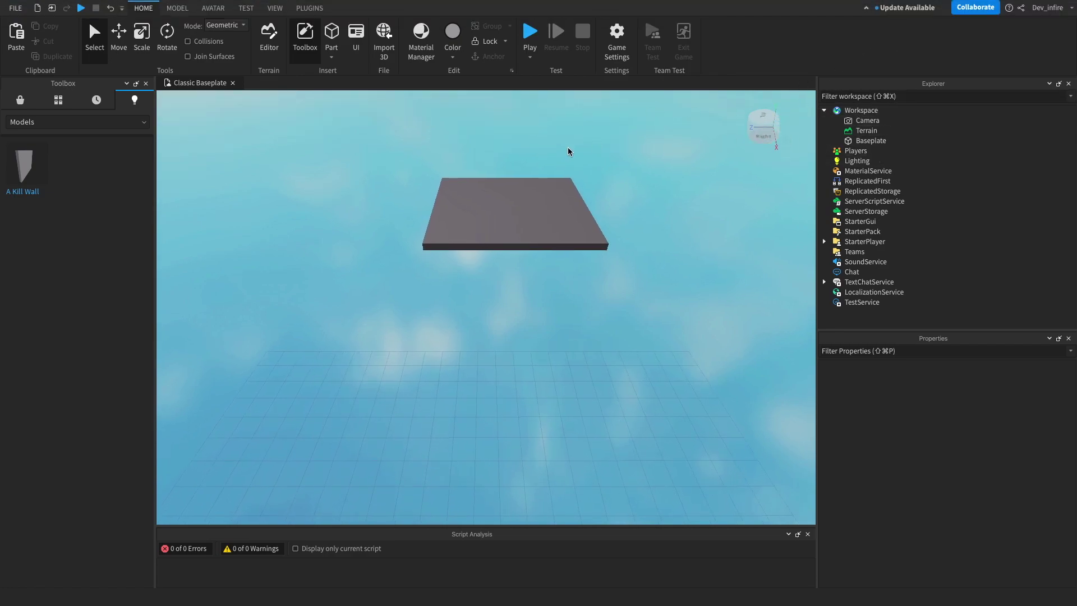
right_drag(568, 147, 568, 147)
click(754, 120)
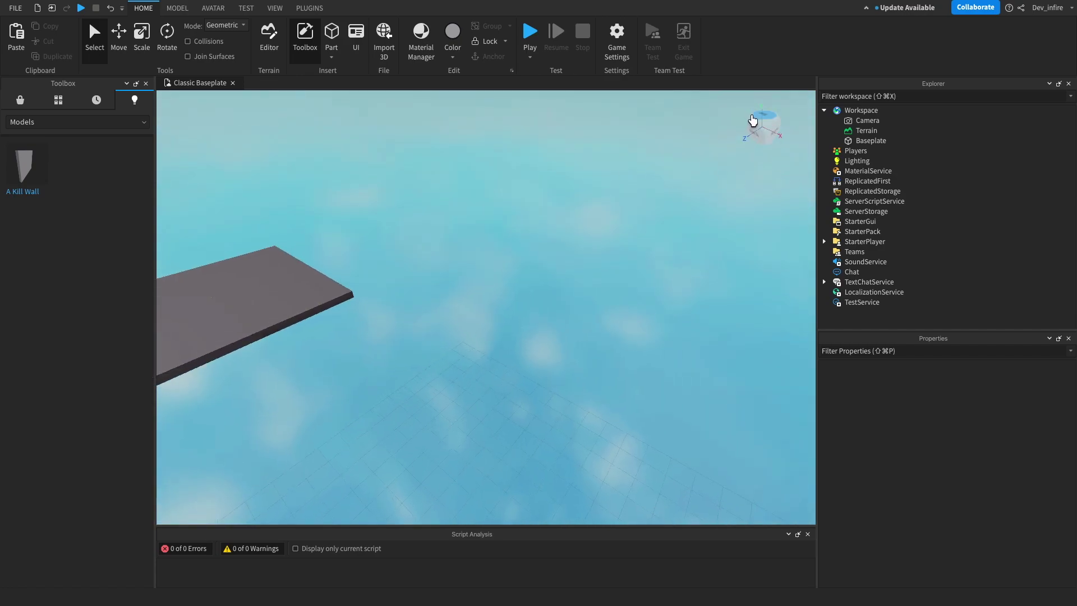
right_drag(380, 147, 379, 147)
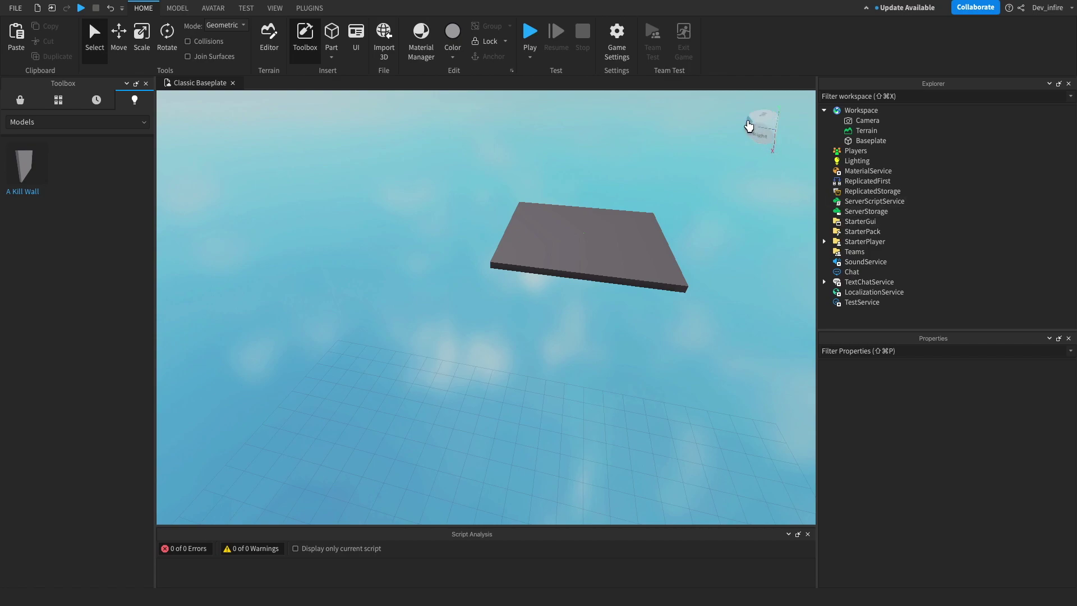
click(772, 130)
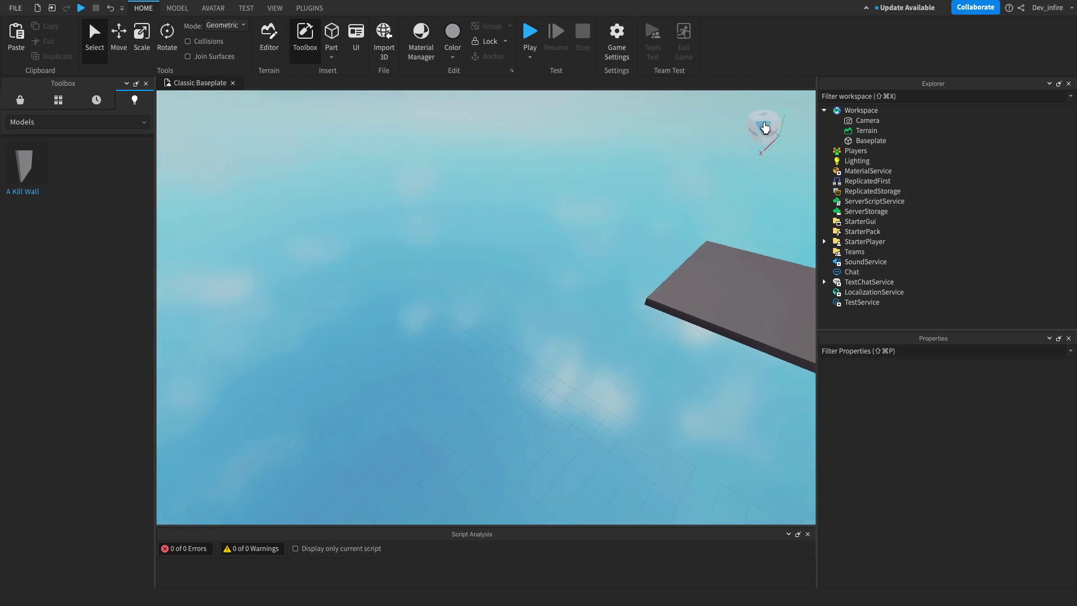
click(752, 124)
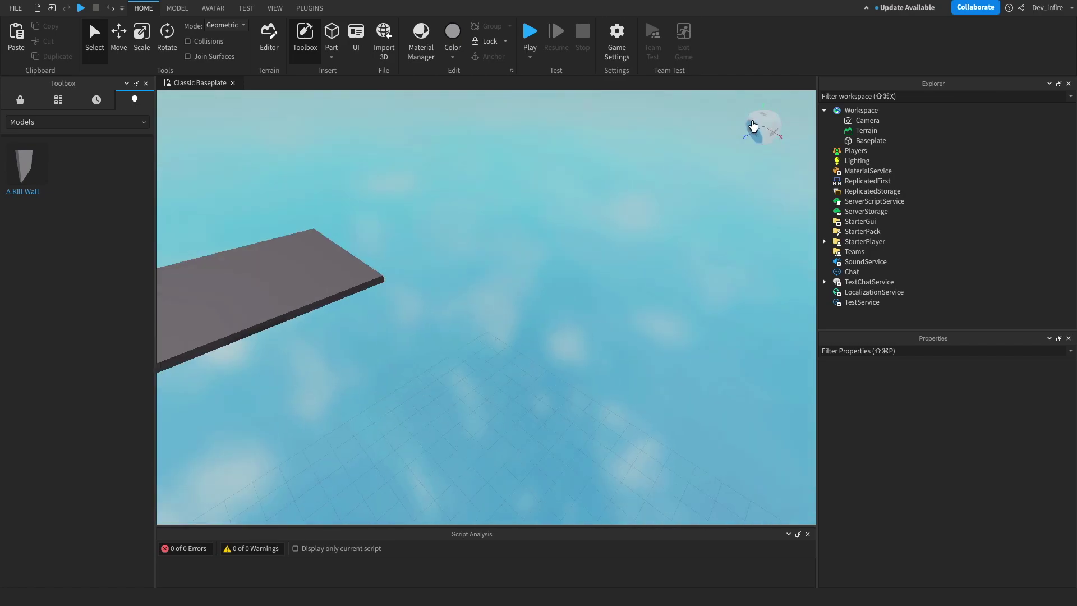
click(749, 122)
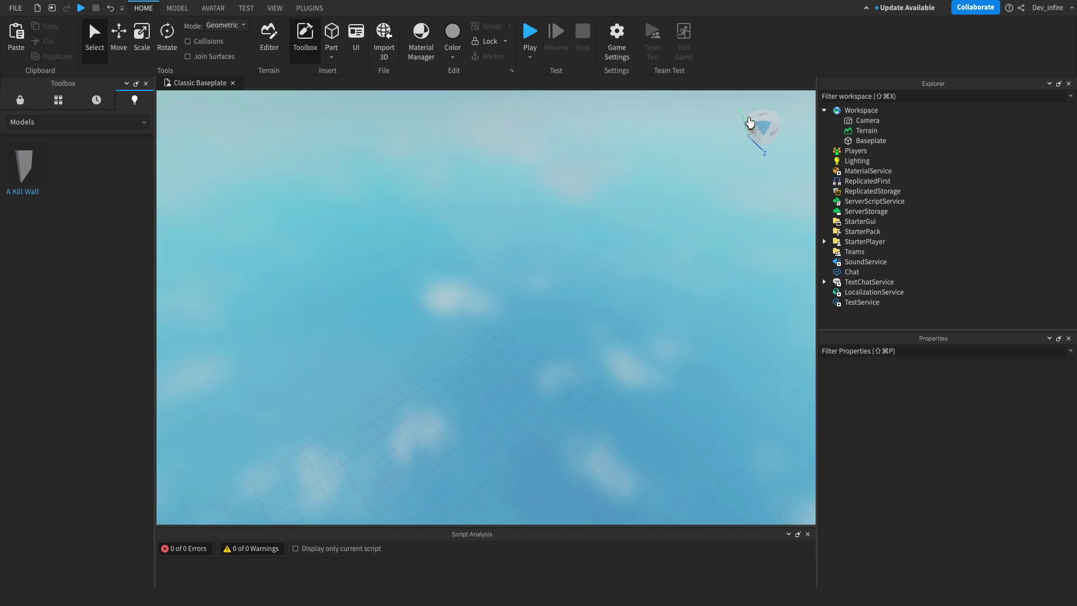